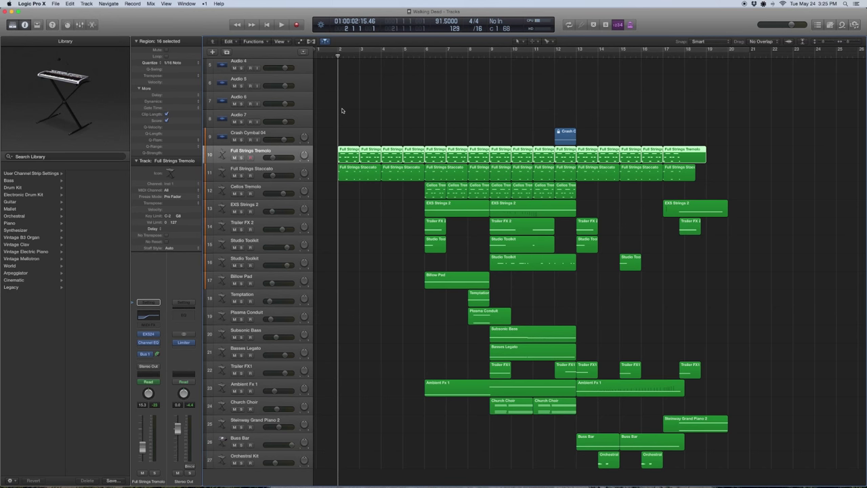
Step: Play the Walking Dead arrangement from bar 2 and stop it around bar 19
key(space)
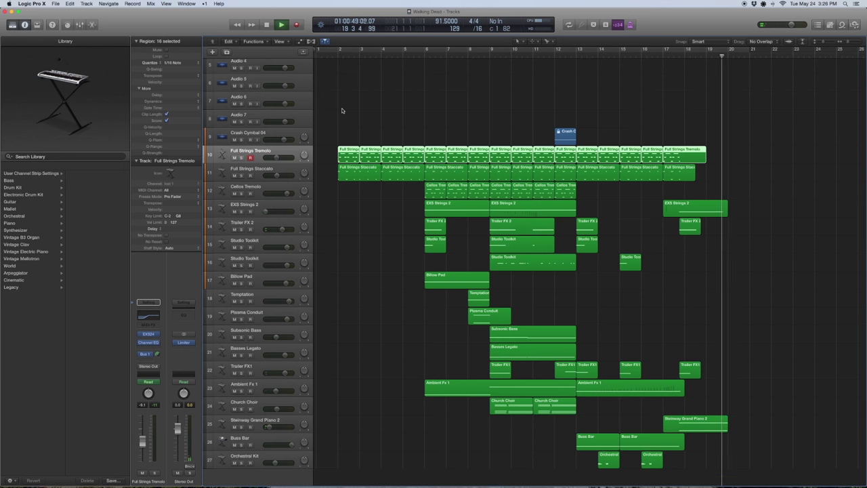
key(space)
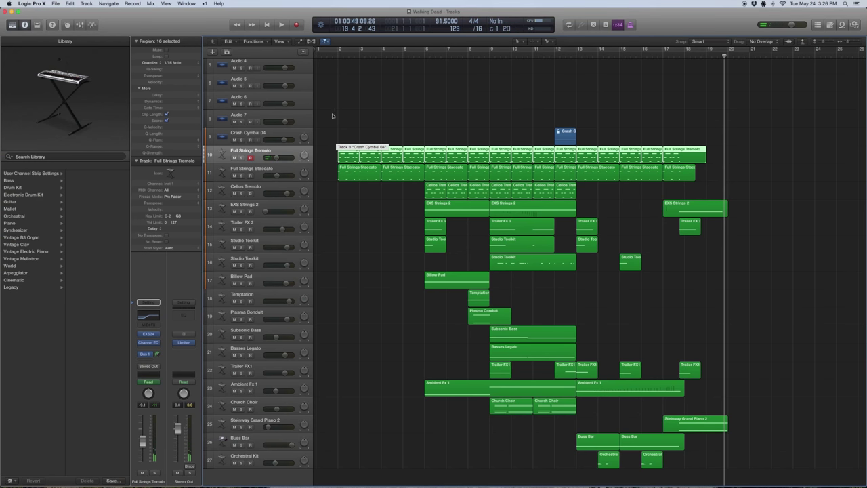
Step: Select the Full Strings Tremolo regions and check its Channel EQ's 270 Hz low cut
click(339, 113)
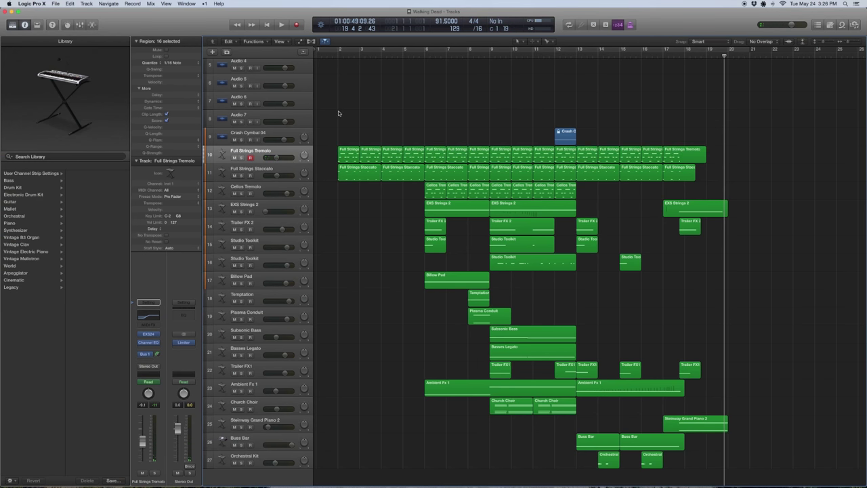
click(271, 151)
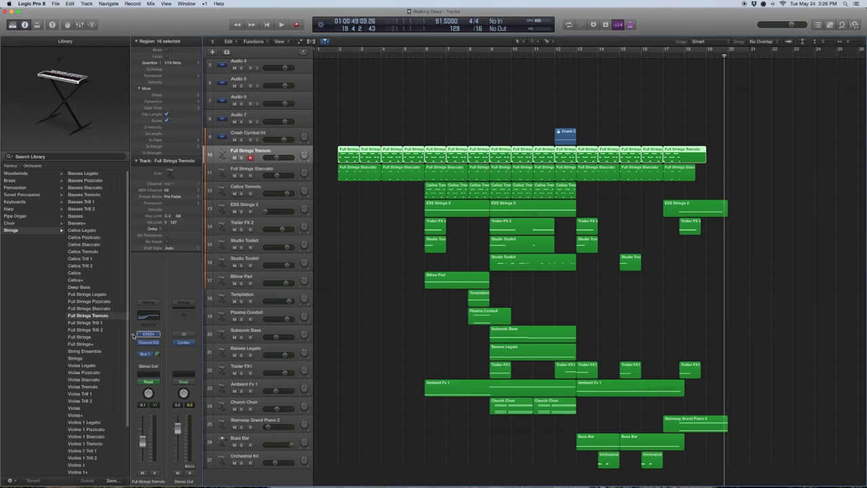
scroll(16, 242, left, 2)
scroll(16, 241, left, 2)
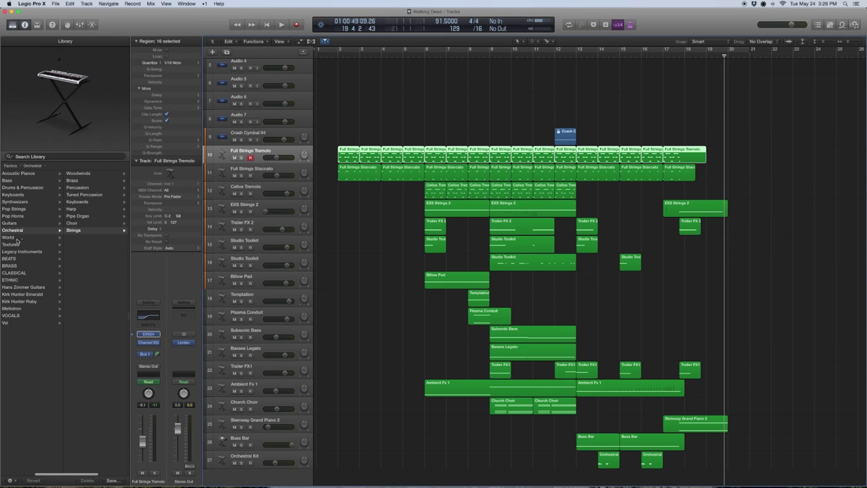
scroll(71, 237, right, 2)
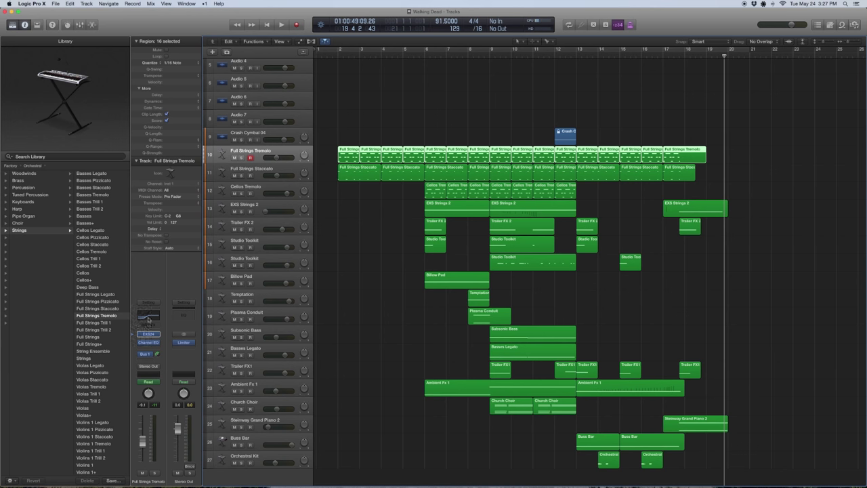
click(148, 343)
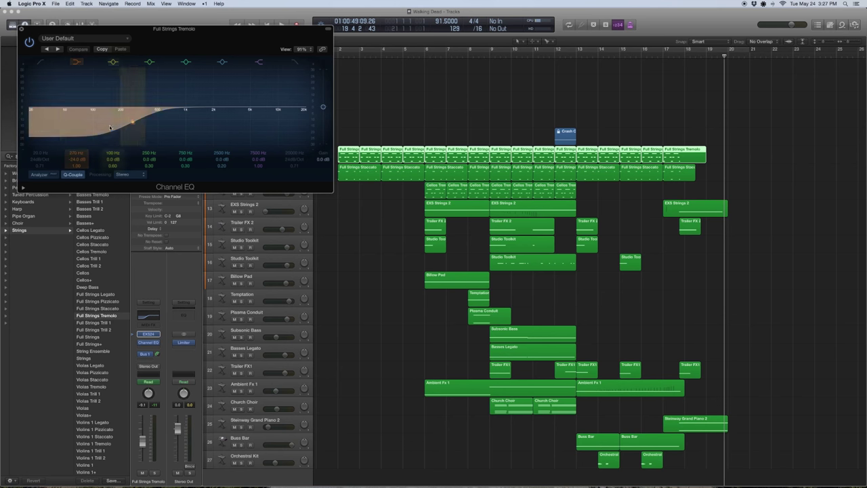
click(22, 29)
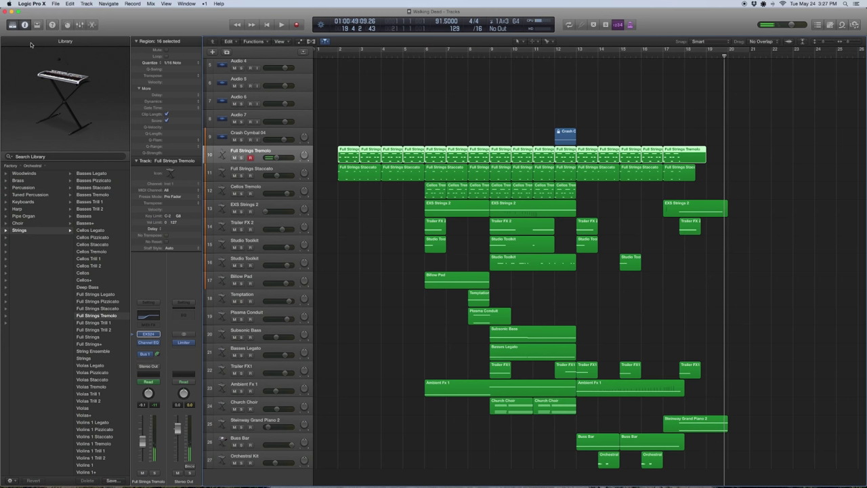
Step: Inspect Aux 1's Space Designer Halls presets from the Bus 1 send, keeping 06.1s Ancient Church
click(149, 355)
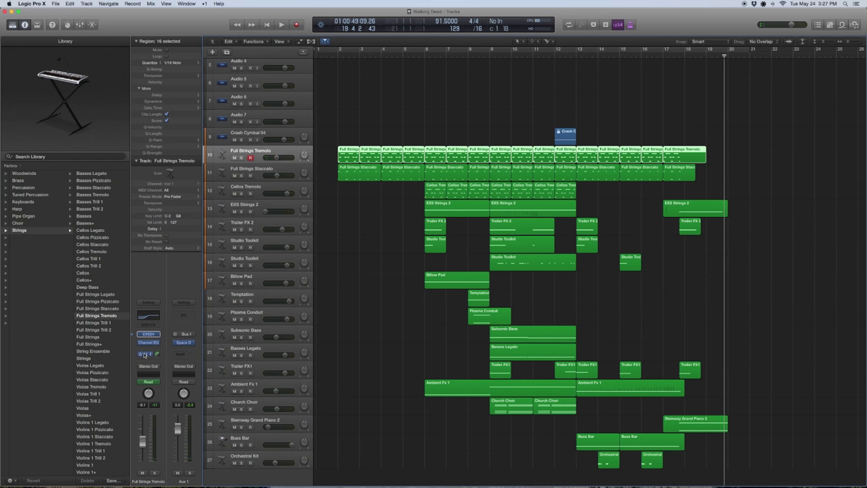
click(182, 343)
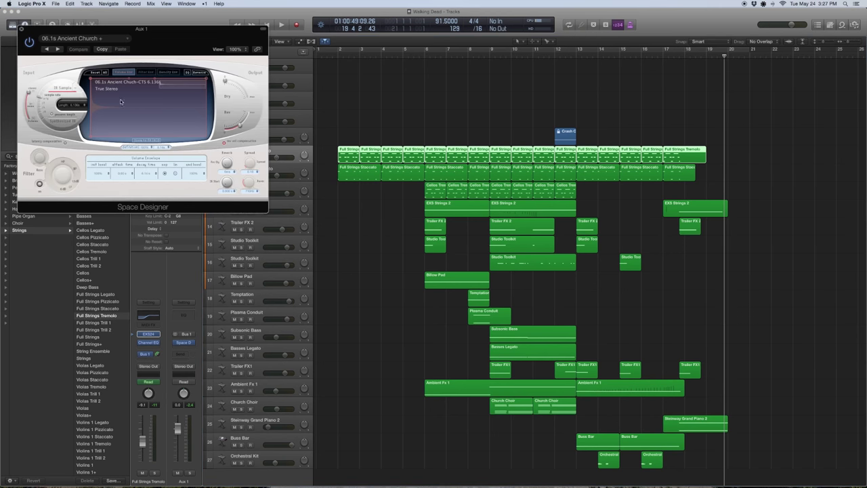
click(84, 42)
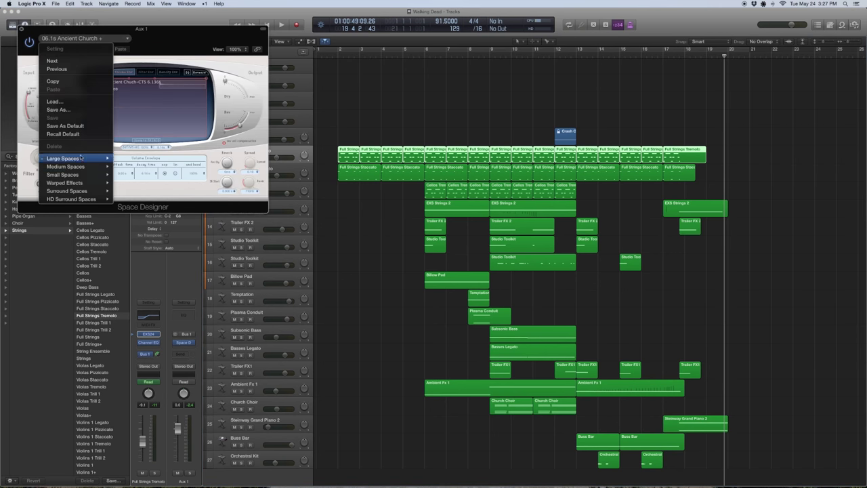
mouse_move(86, 160)
mouse_move(156, 166)
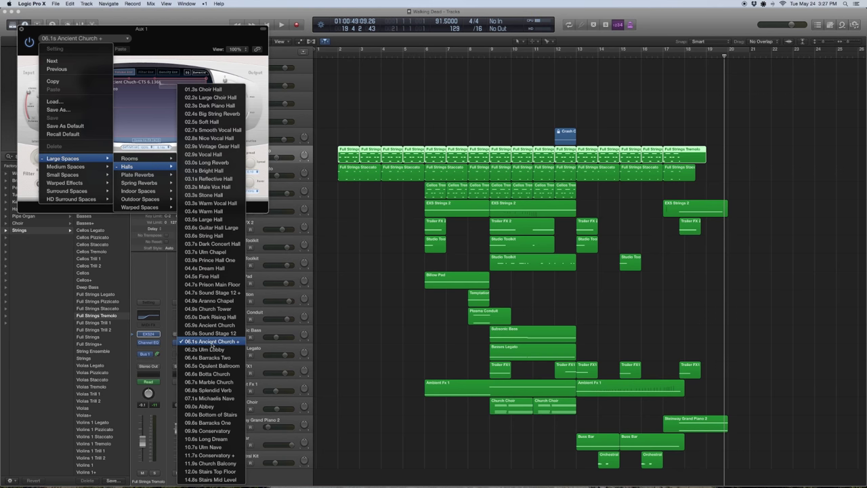
click(212, 343)
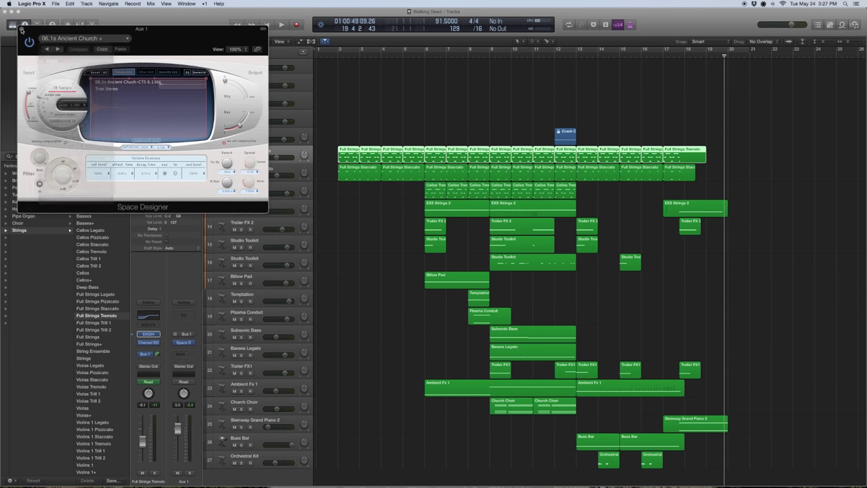
click(21, 30)
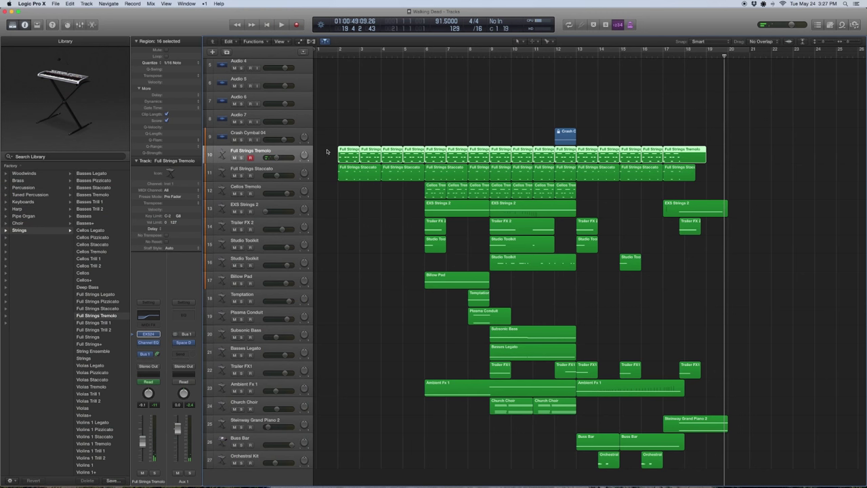
Step: Select the first four Full Strings Tremolo regions and solo them
drag(327, 152, 388, 152)
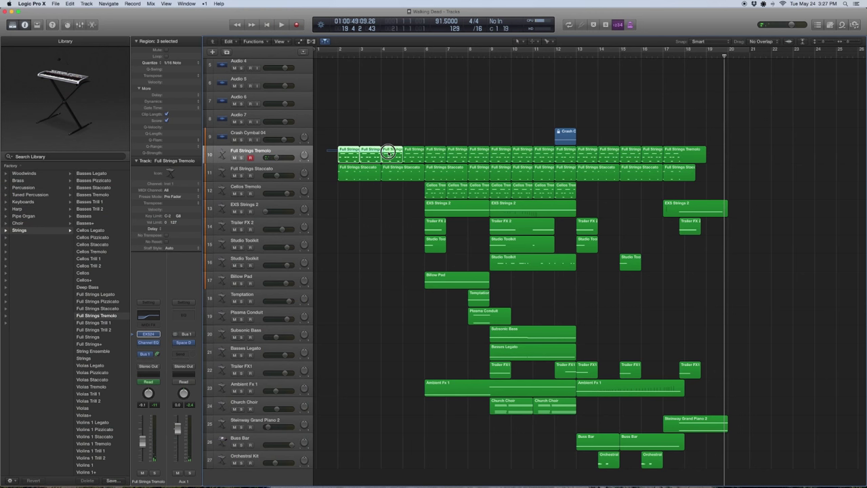
click(353, 129)
click(349, 151)
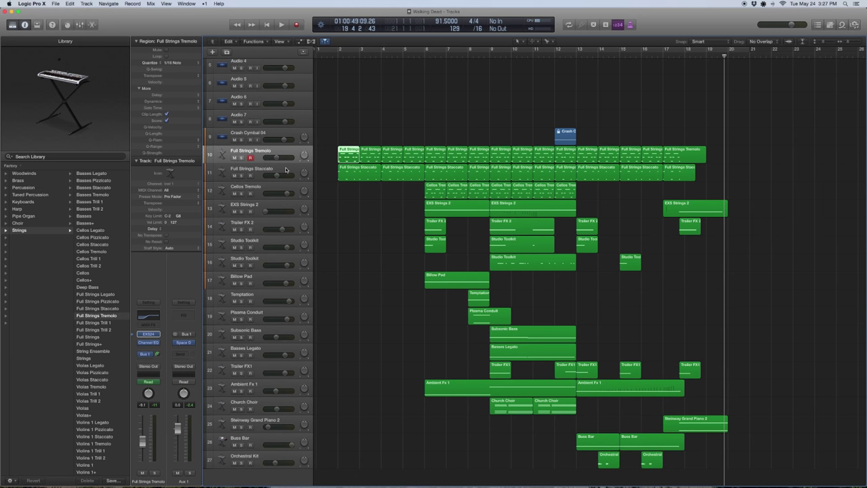
drag(324, 153, 412, 156)
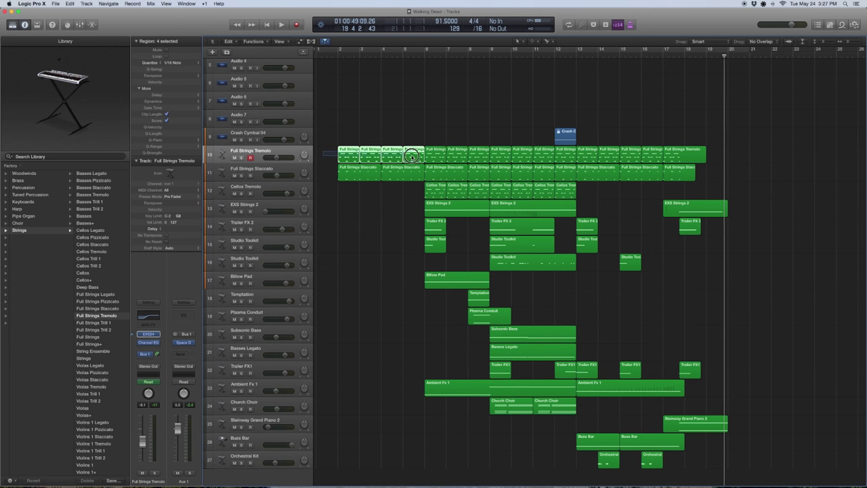
key(ctrl+s)
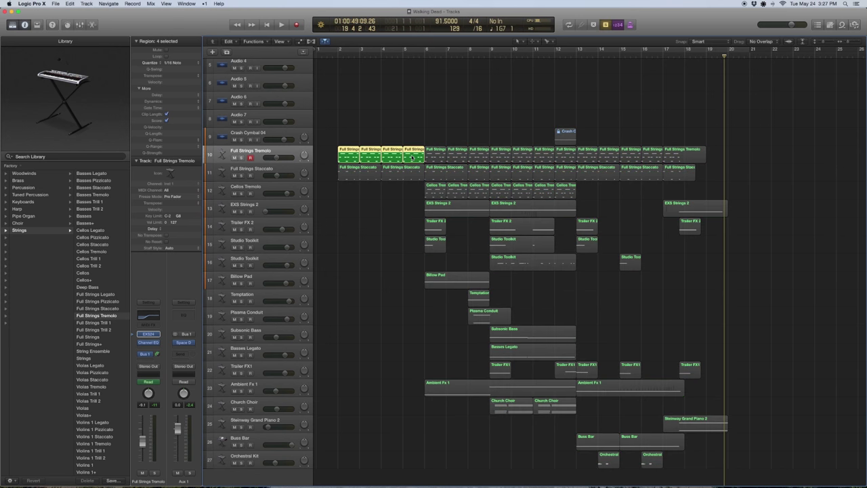
Step: Play the soloed regions from bar 2, then show and hide the volume automation
click(336, 56)
key(space)
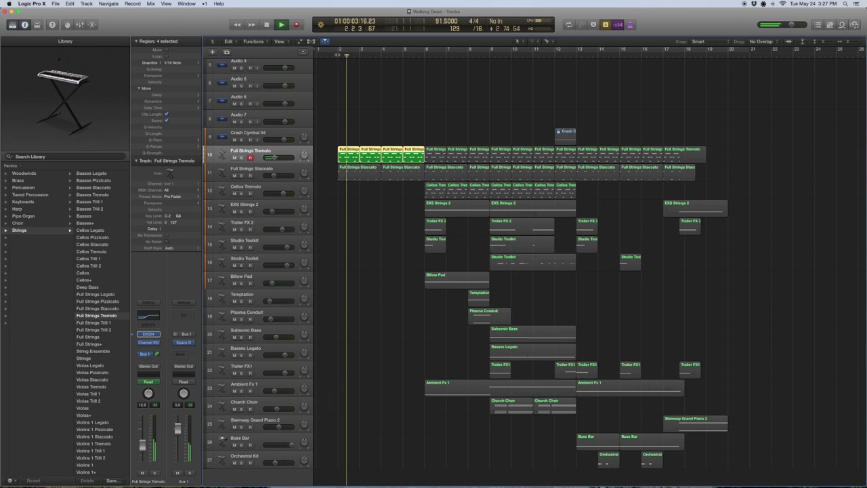
key(space)
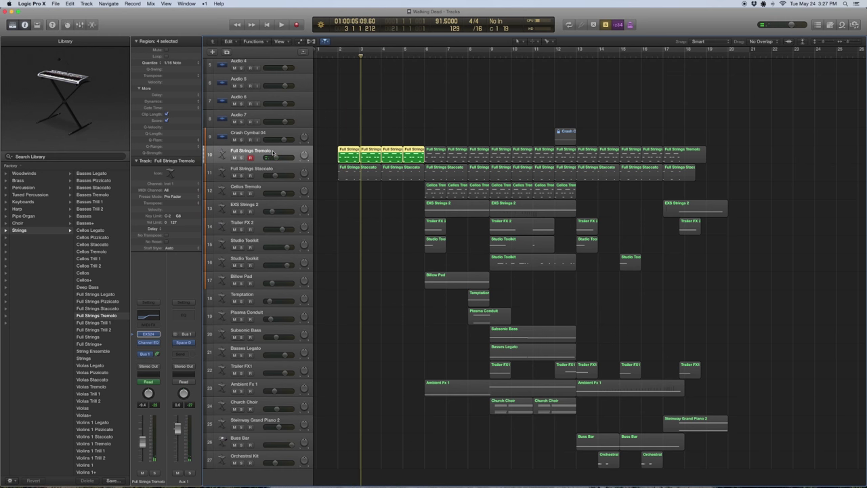
key(a)
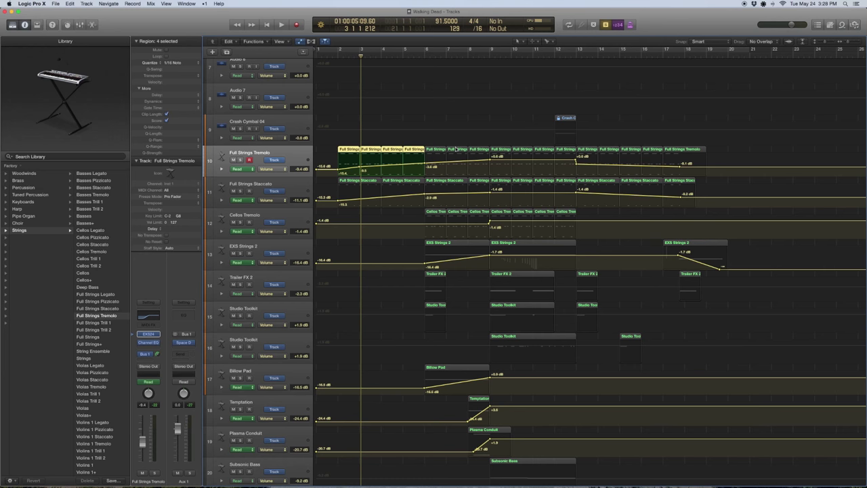
key(super+Up)
Step: Select the Full Strings Staccato track and open its 25 notes in the Piano Roll
key(a)
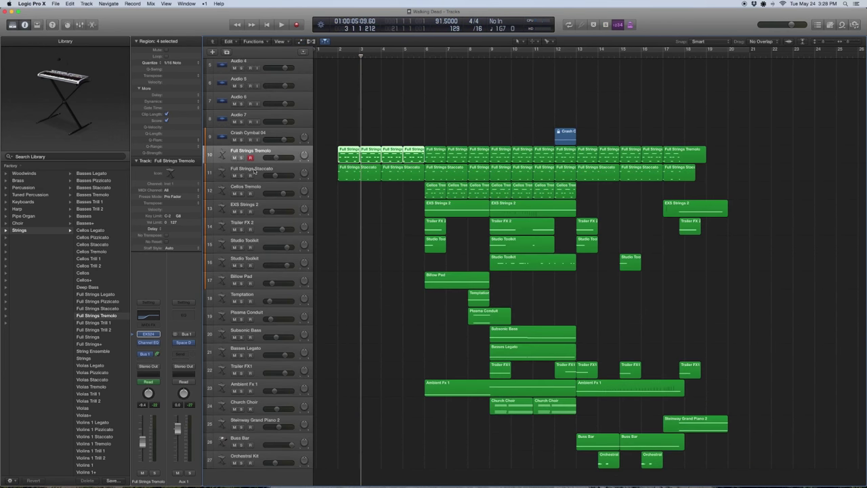
click(255, 171)
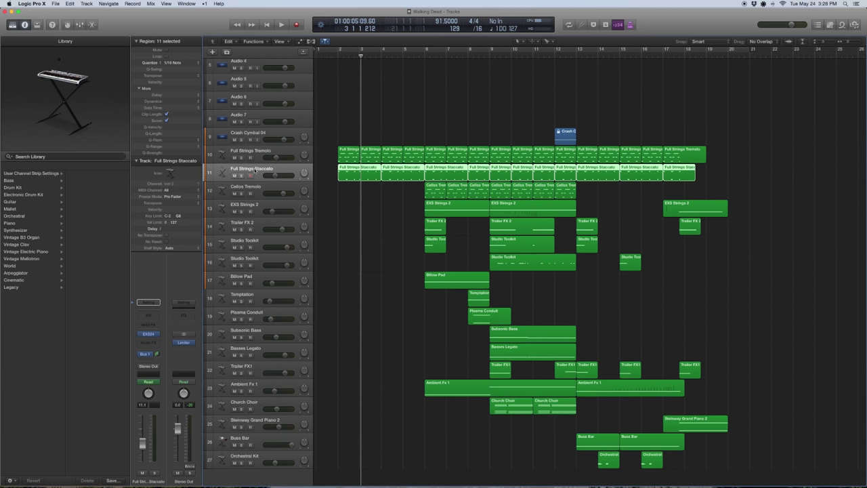
scroll(43, 272, left, 3)
scroll(96, 300, right, 3)
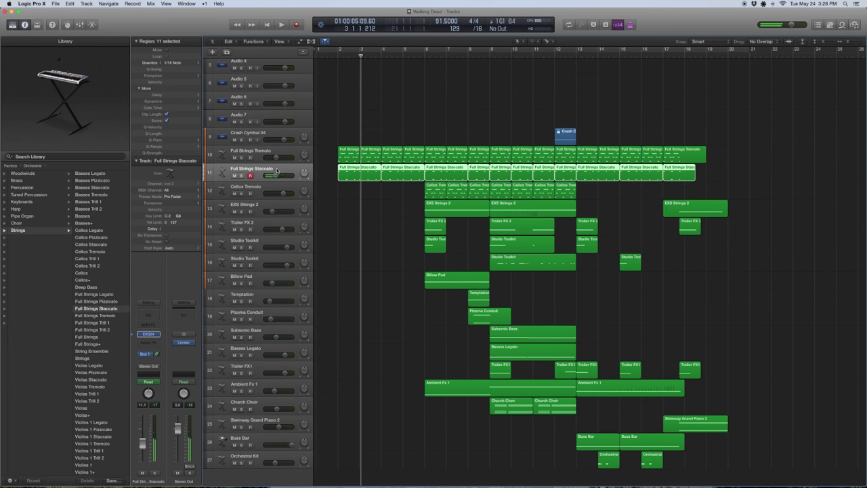
double_click(357, 170)
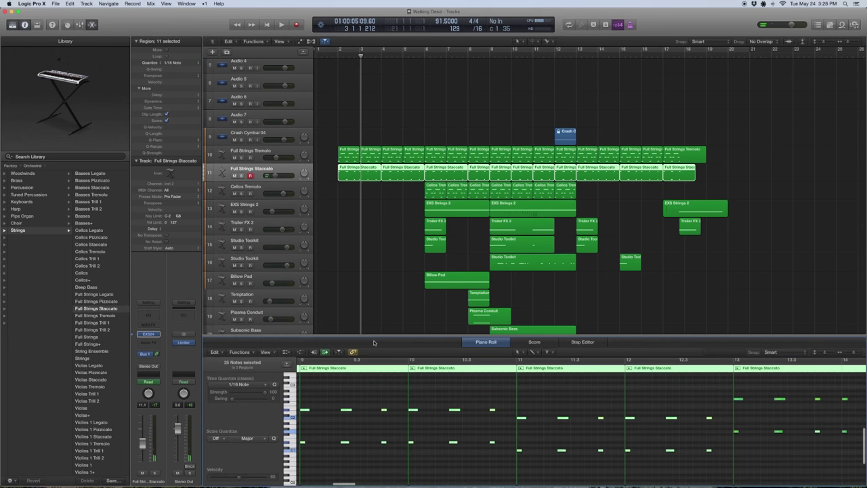
Step: Audition the Staccato part soloed, unsolo it, close the editor and toggle automation
key(ctrl+s)
key(space)
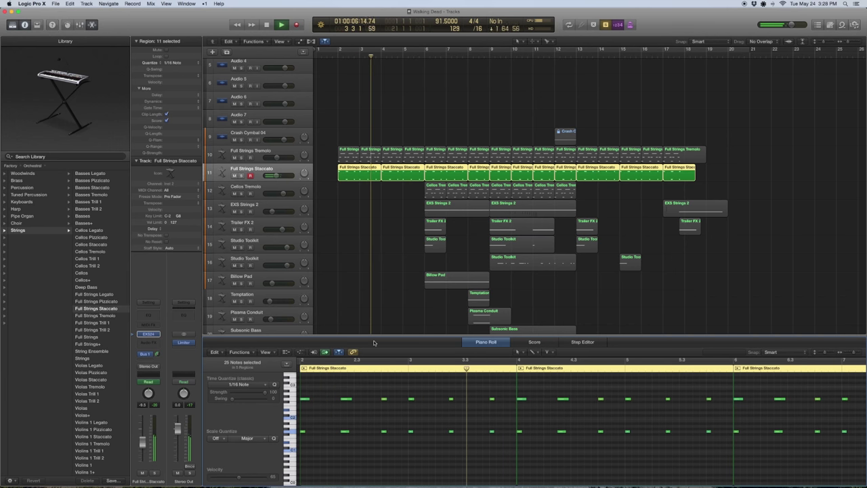
key(ctrl+s)
click(361, 336)
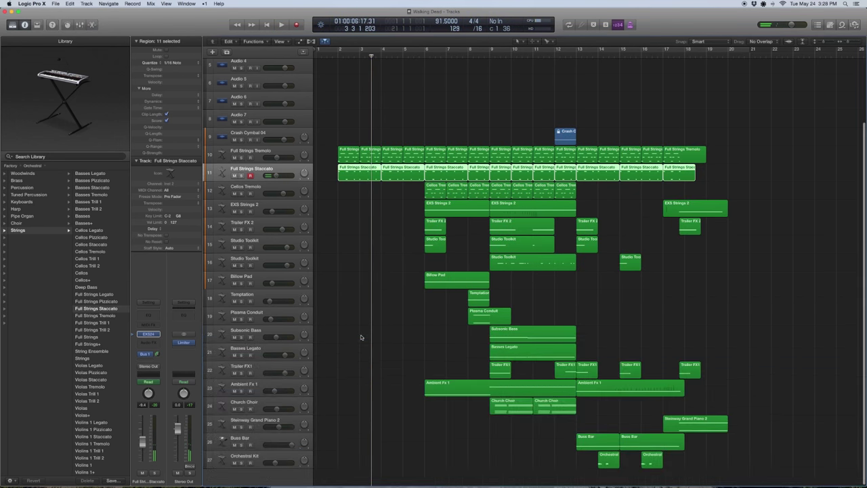
key(a)
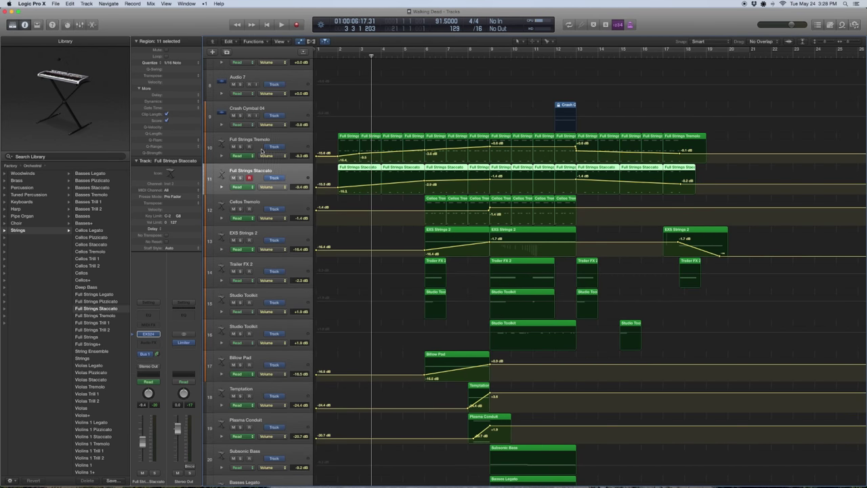
key(a)
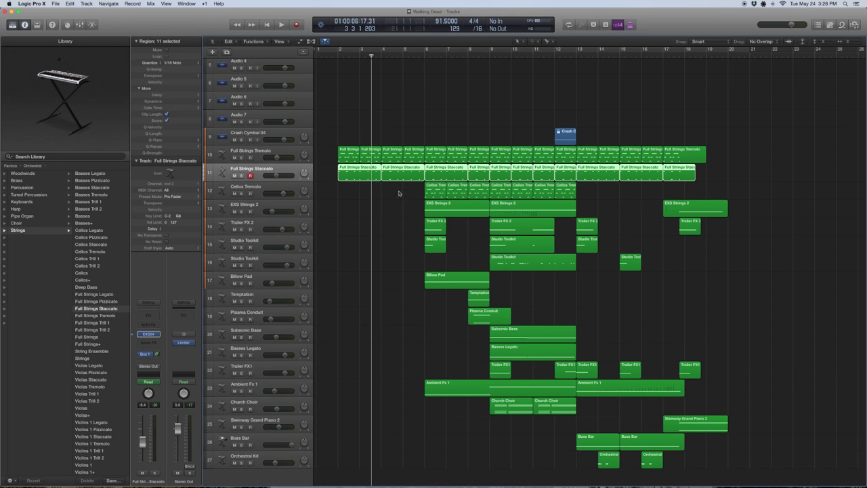
Step: Audition the tracks 10–11 Full Strings regions soloed, return to bar 2, and select Cellos Tremolo
drag(330, 155, 594, 170)
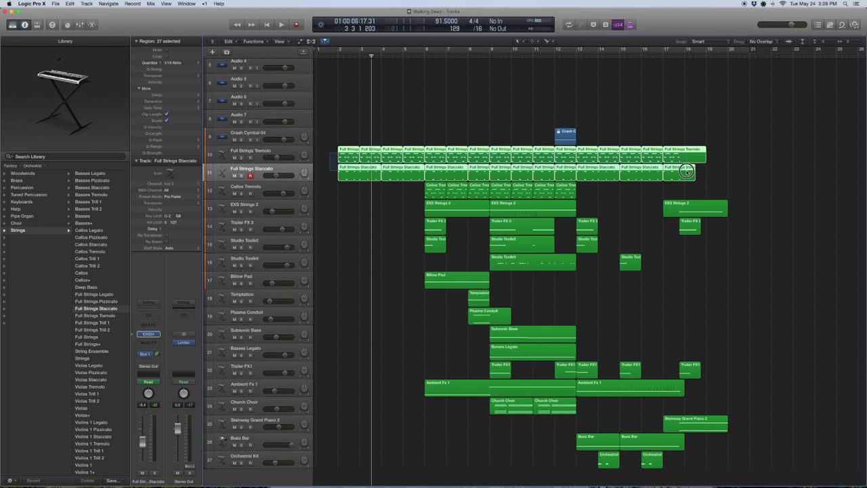
key(ctrl+s)
key(space)
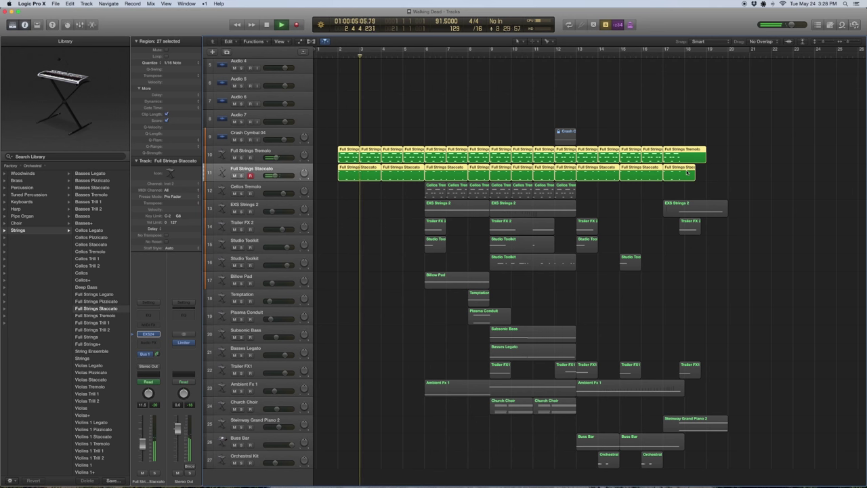
key(space)
key(ctrl+s)
key(Return)
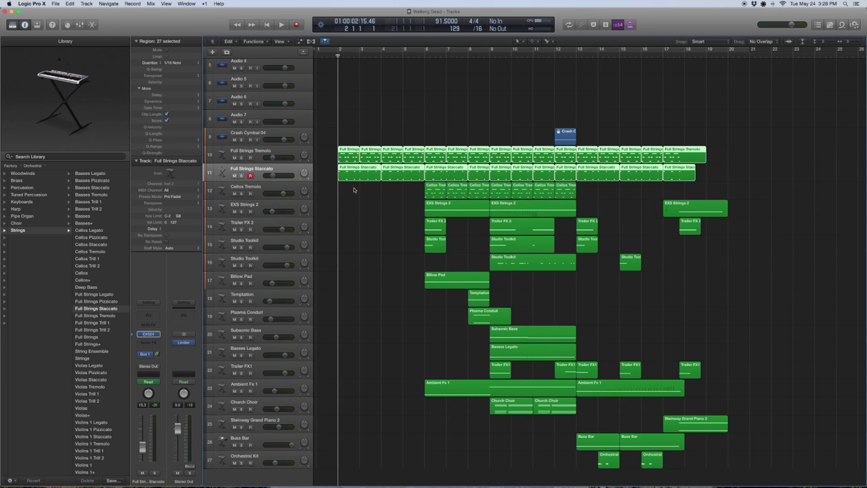
click(256, 189)
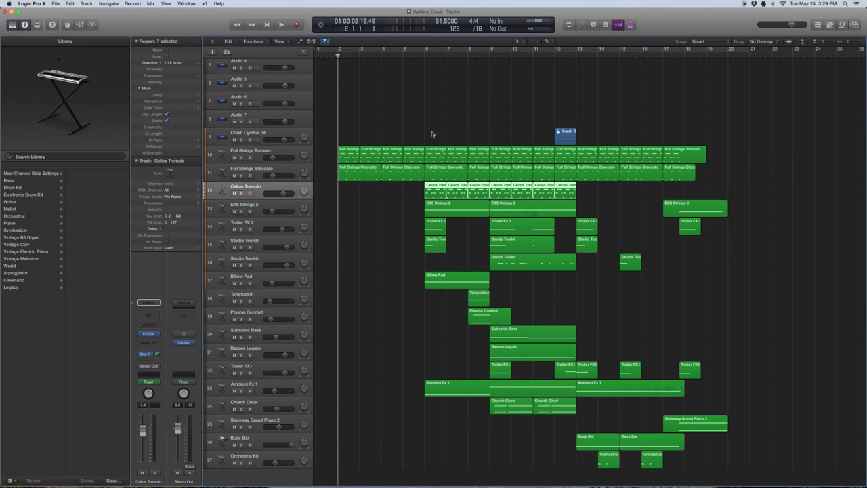
Step: Solo the strings regions from bar 6 to 11 and play them from bar 6
drag(431, 133, 544, 191)
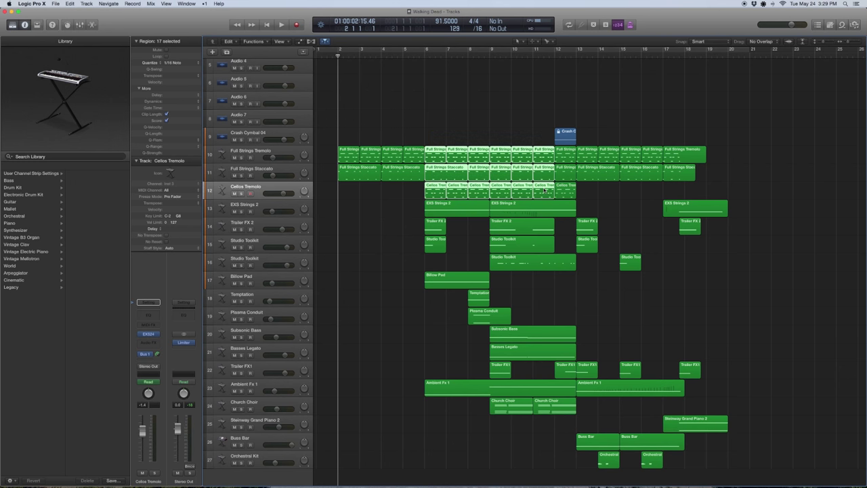
key(ctrl+s)
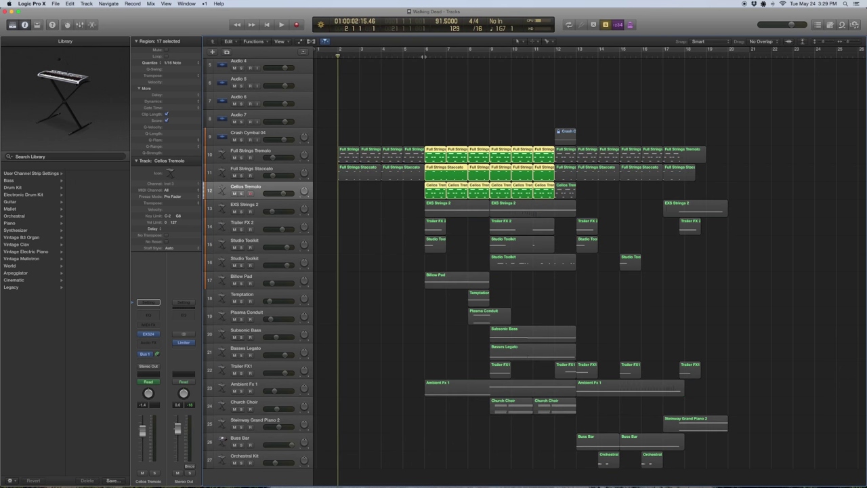
click(424, 56)
key(space)
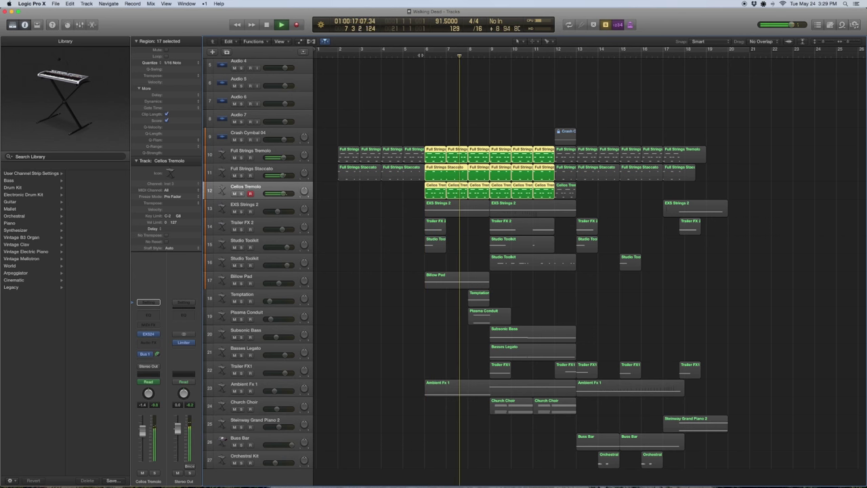
key(space)
key(ctrl+s)
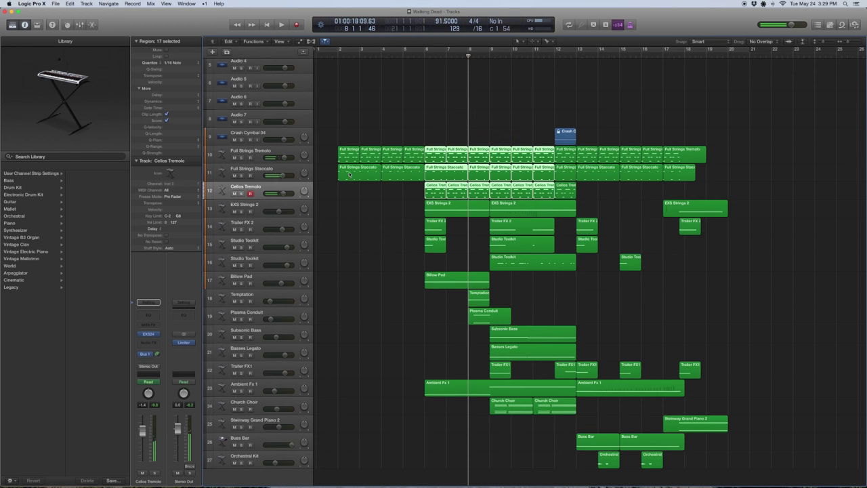
Step: Select the Cellos Tremolo regions and reveal their patch under Orchestral Strings in the Library
click(257, 188)
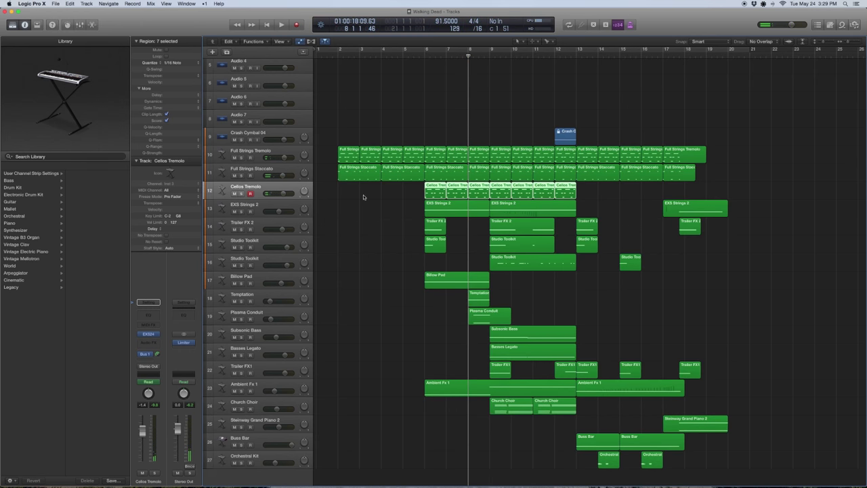
key(a)
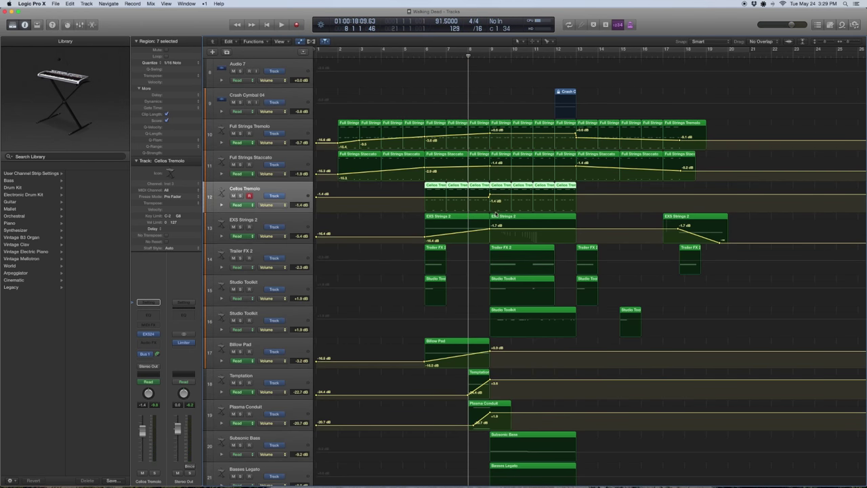
key(a)
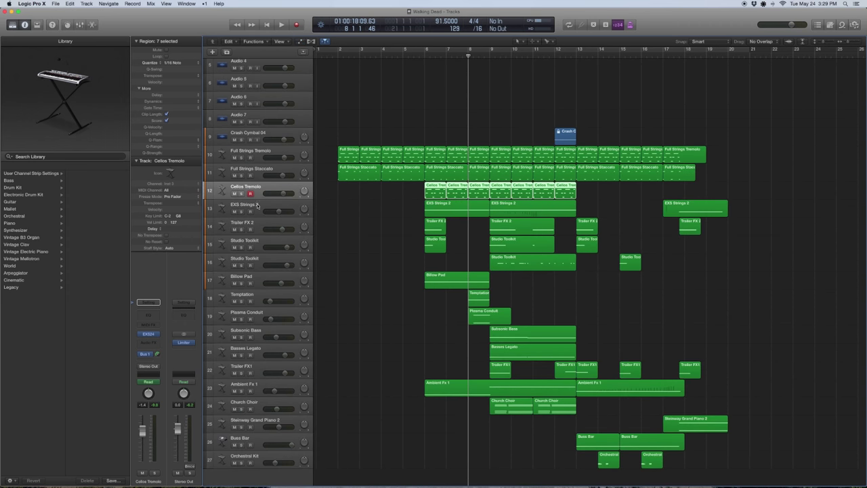
click(134, 338)
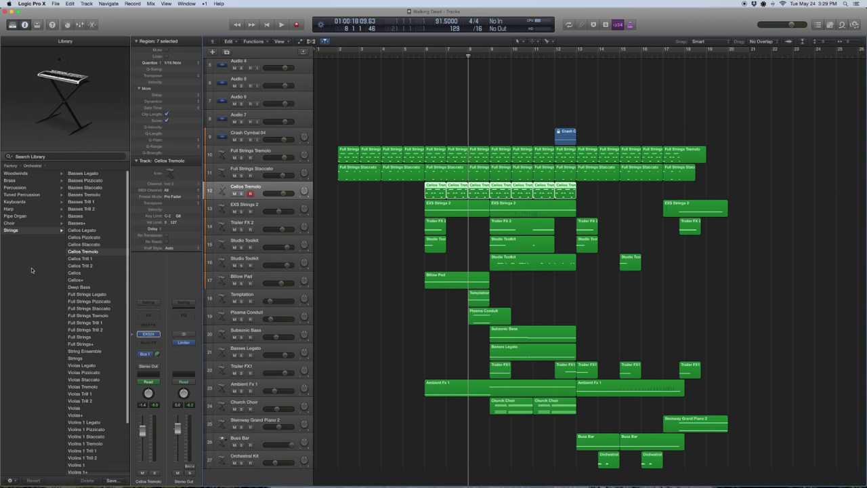
scroll(31, 268, left, 3)
scroll(30, 237, right, 3)
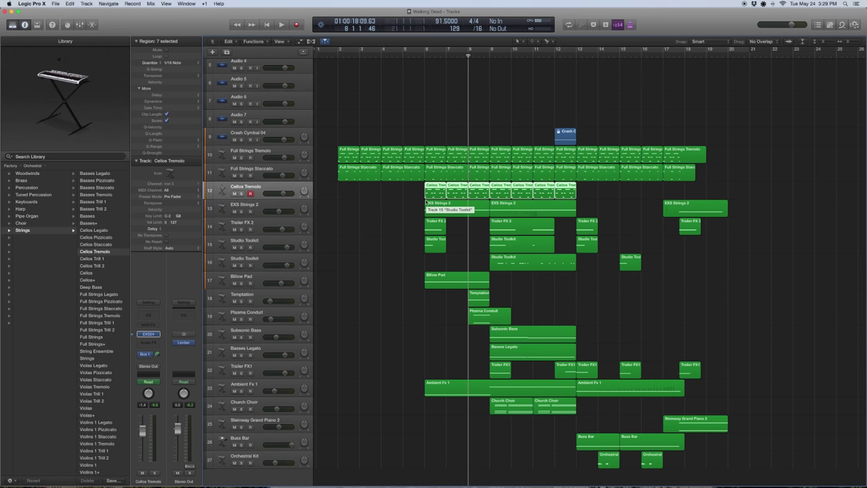
click(440, 124)
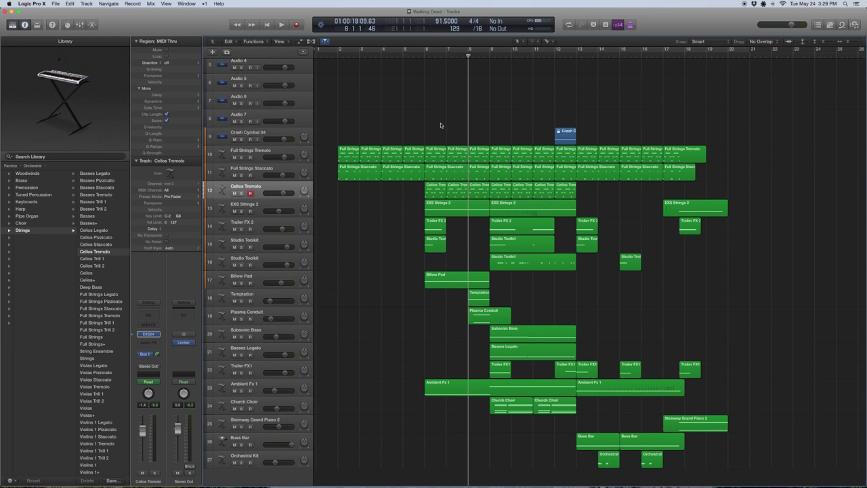
Step: Solo both EXS Strings 2 regions, show its Pop Strings patch, and play them
click(268, 206)
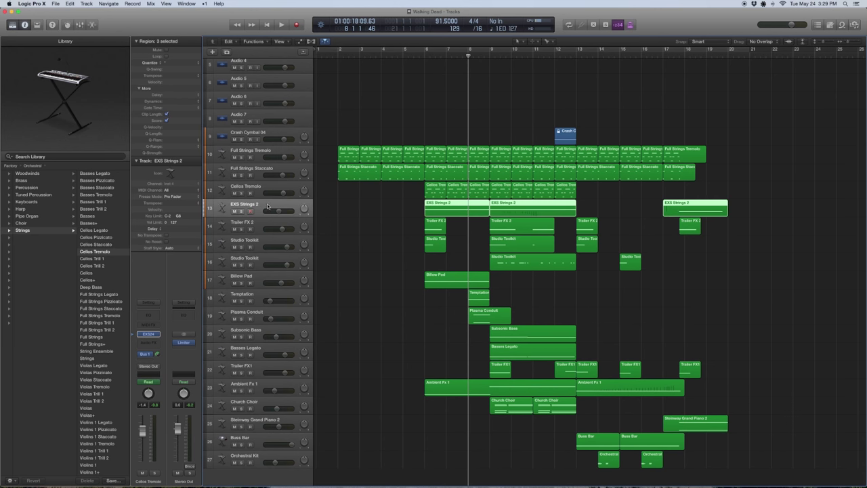
click(398, 208)
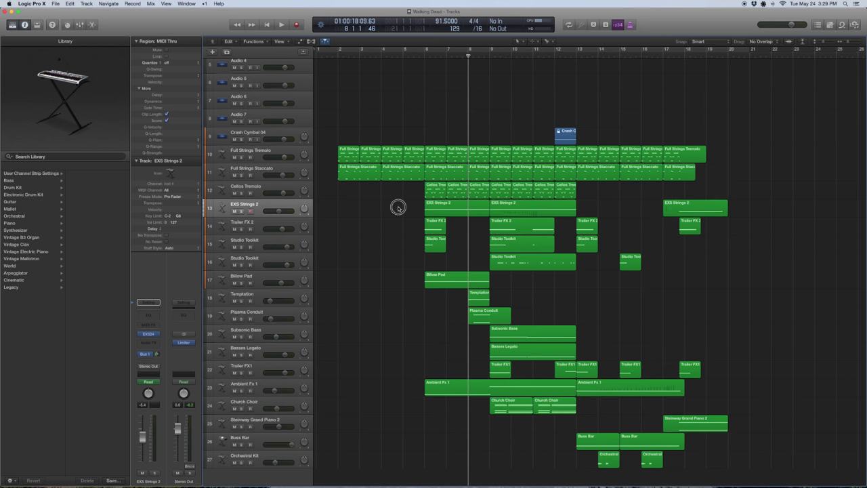
drag(440, 208, 515, 214)
key(ctrl+s)
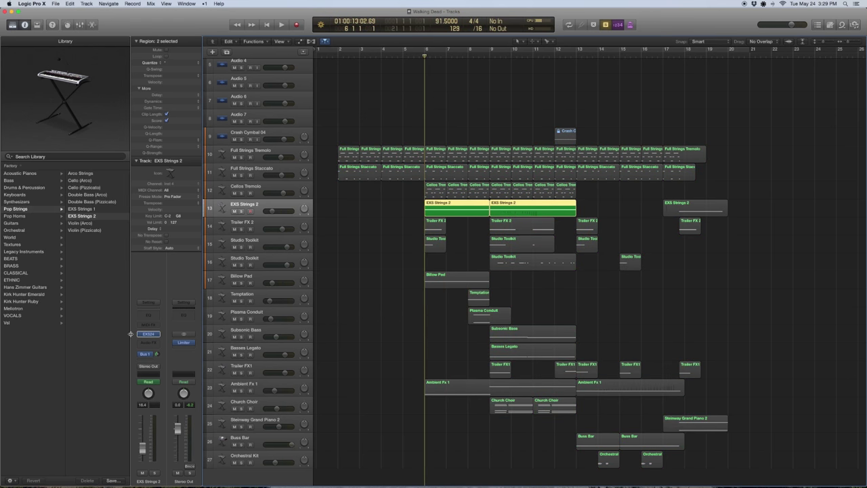
scroll(47, 207, left, 5)
click(81, 209)
key(space)
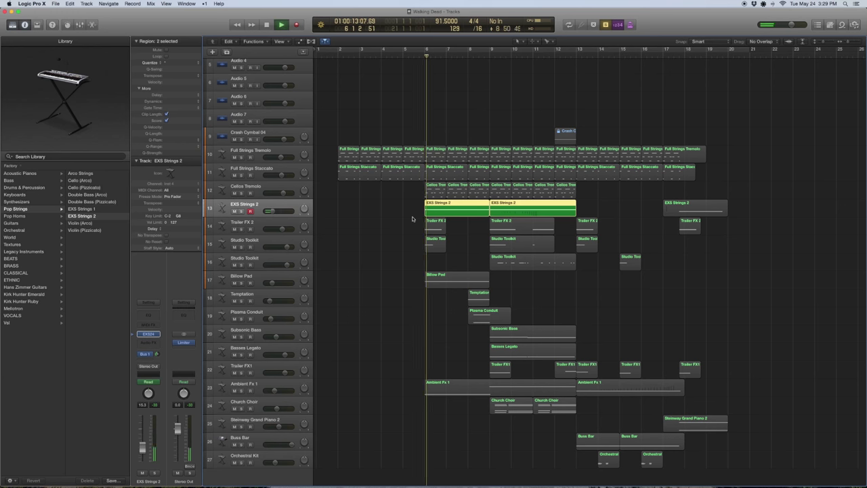
Step: Stop playback and review the EXS Strings 2 held notes and falling pitch bend data
key(space)
double_click(518, 206)
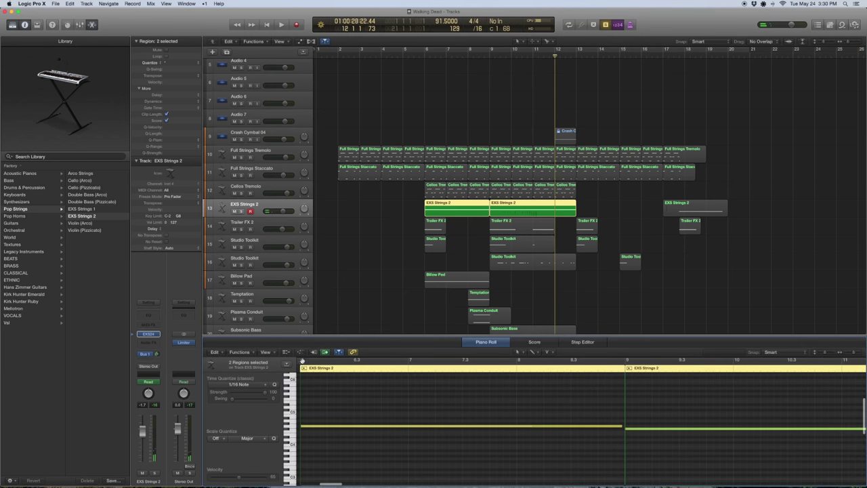
click(575, 342)
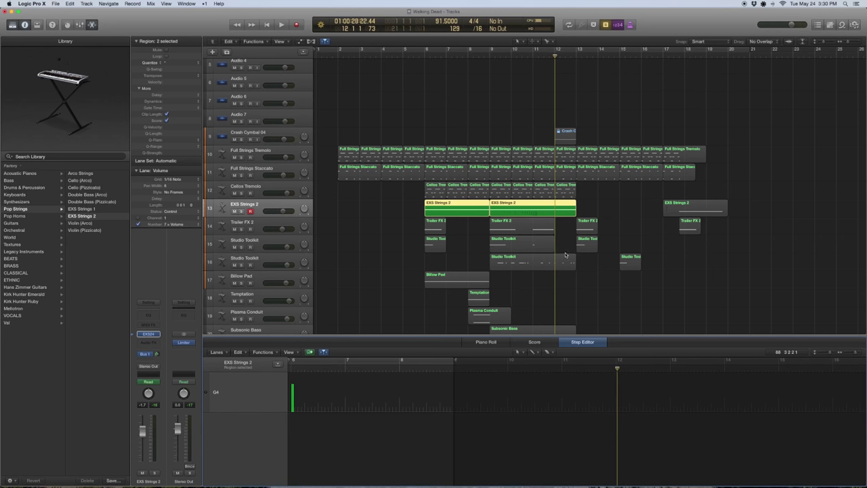
click(552, 211)
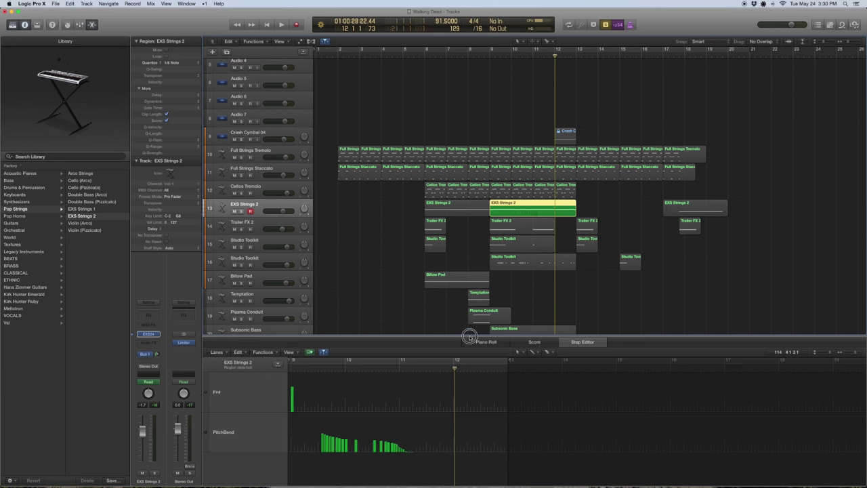
key(e)
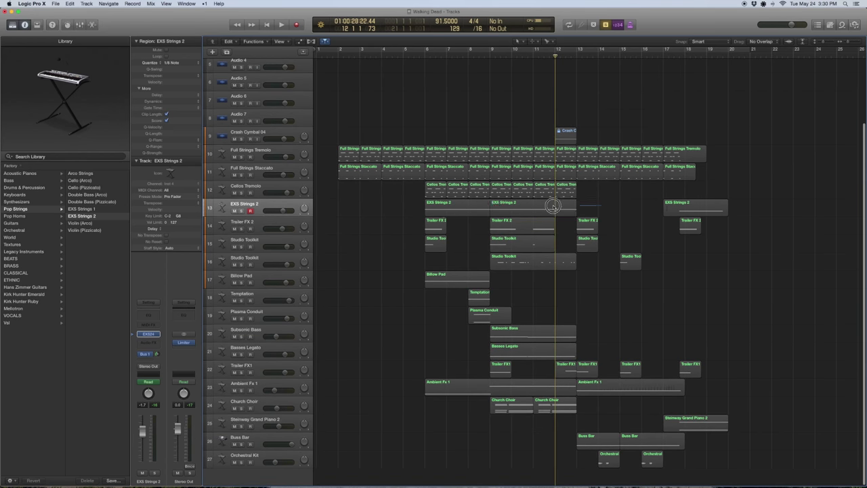
shift+click(445, 210)
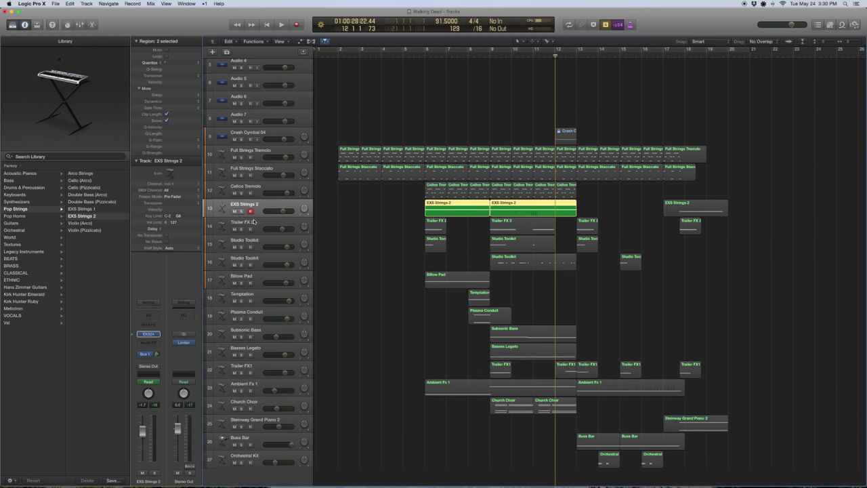
Step: Show the Trailer FX 2 patch in the Library and solo its four regions
click(254, 223)
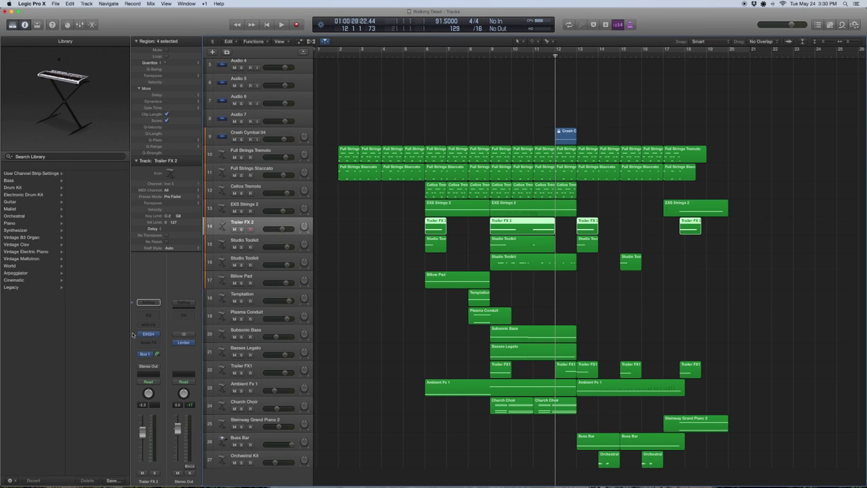
scroll(23, 199, left, 5)
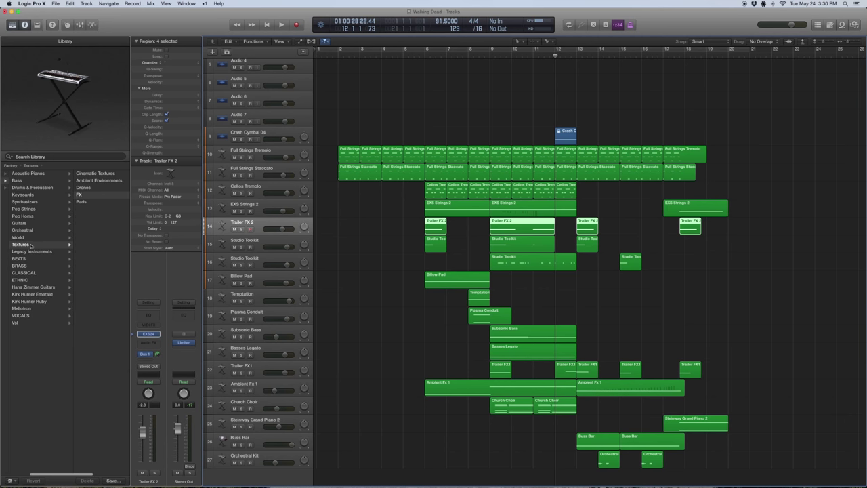
click(99, 195)
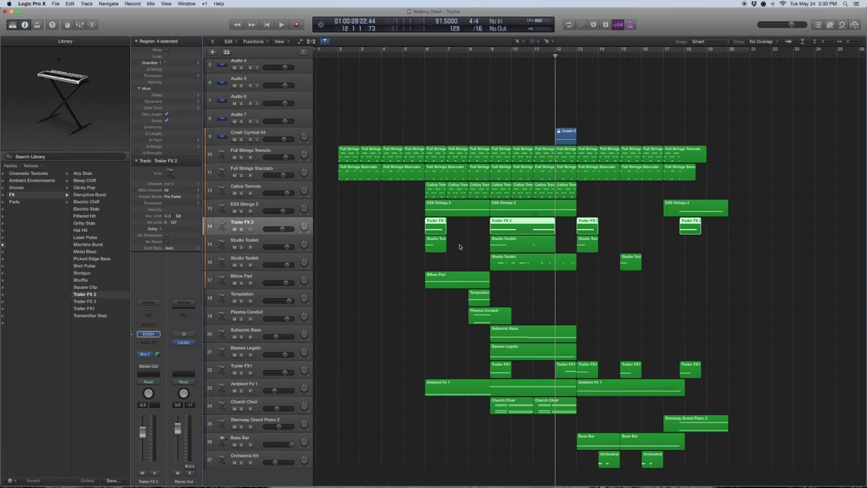
drag(406, 227, 698, 229)
key(ctrl+s)
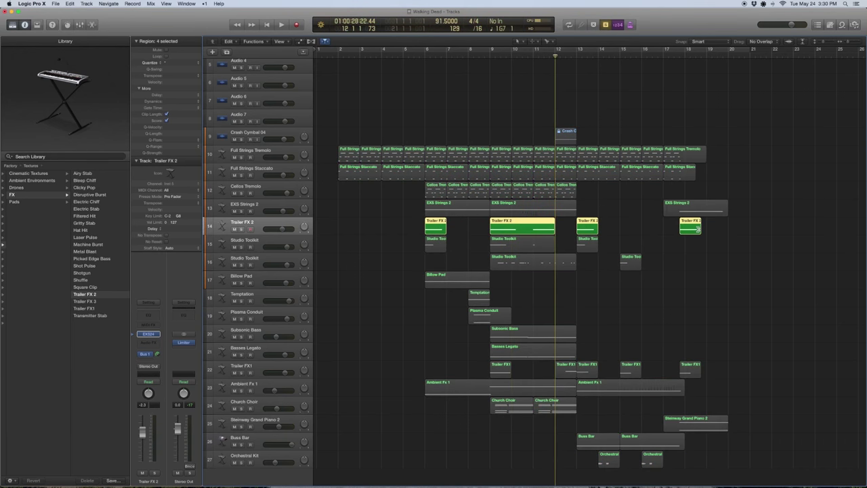
Step: Audition the soloed Trailer FX 2 regions near bar 6 and from bar 9, then unsolo
key(comma)
key(comma)
key(comma)
key(comma)
key(comma)
key(space)
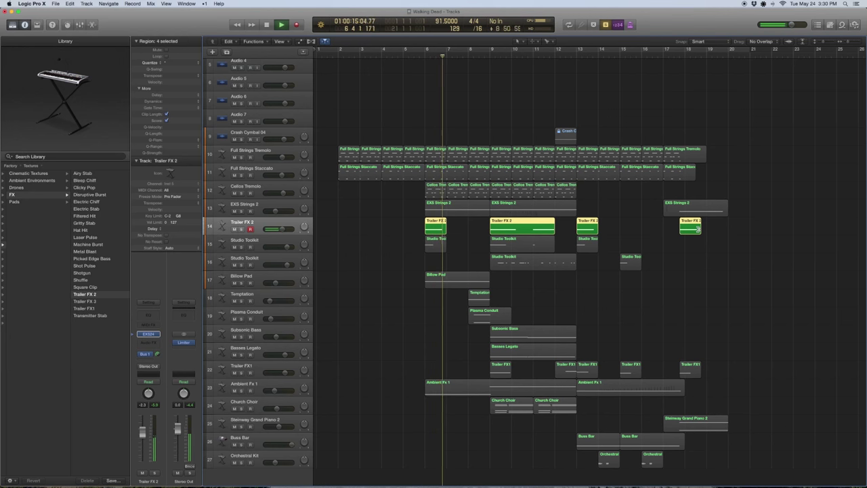
key(space)
key(period)
key(period)
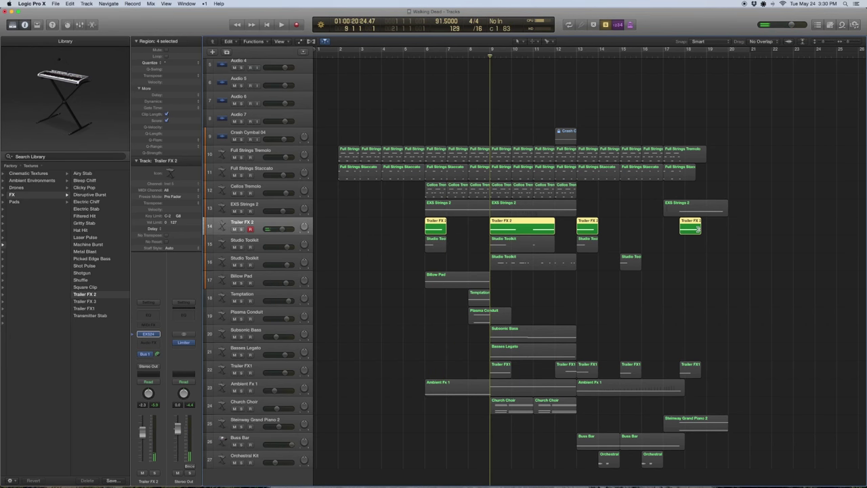
key(space)
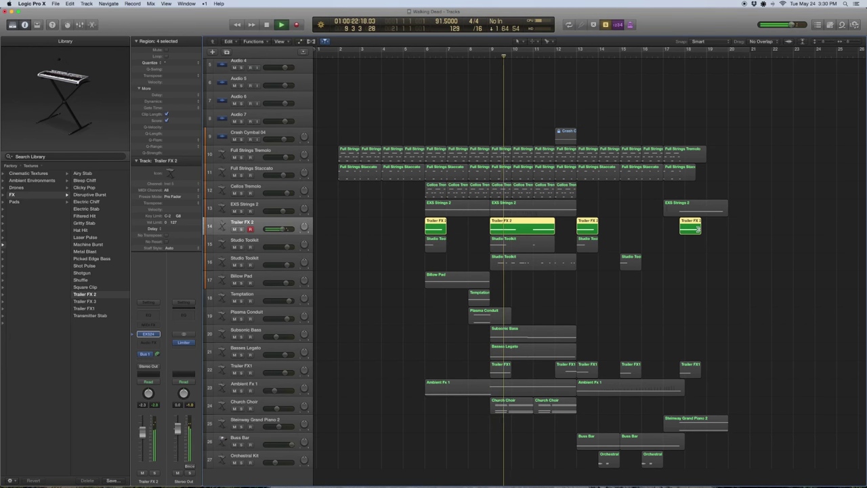
key(ctrl+s)
key(space)
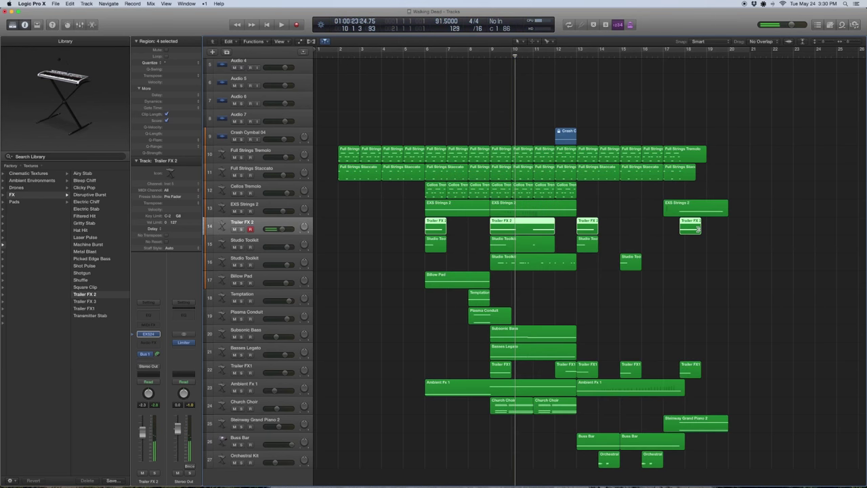
click(261, 239)
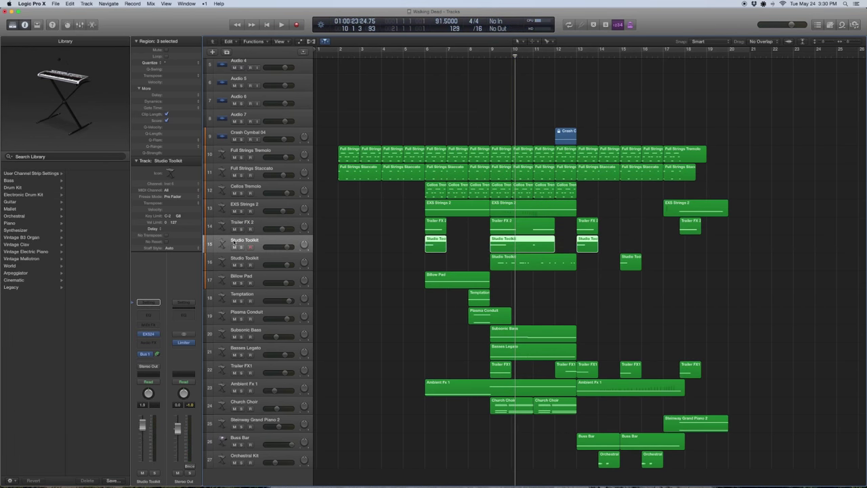
Step: Solo the selected Studio Toolkit regions and play them from bar 6
click(31, 185)
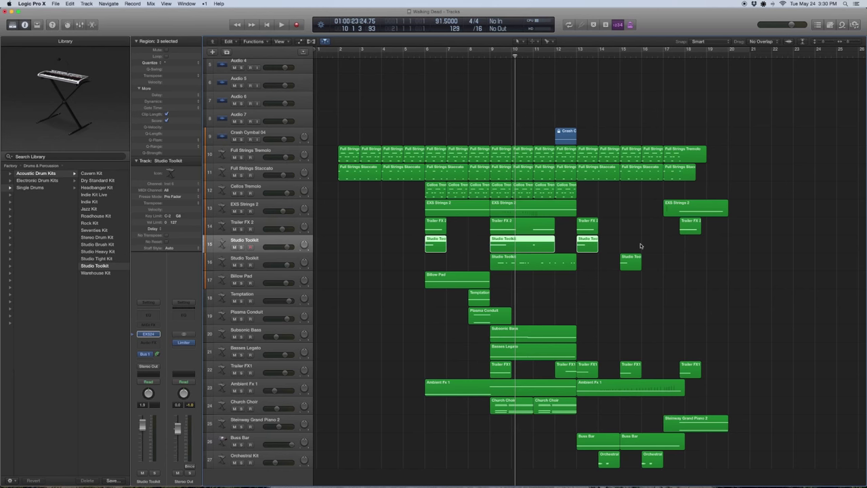
key(space)
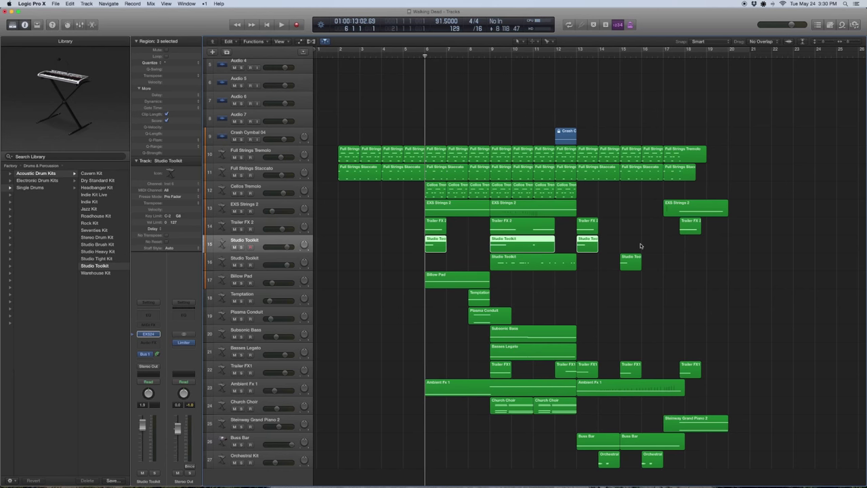
key(ctrl+s)
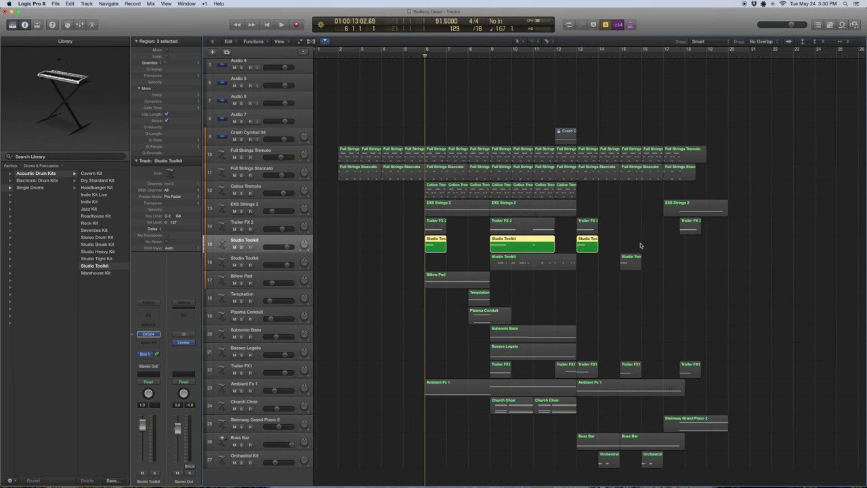
key(space)
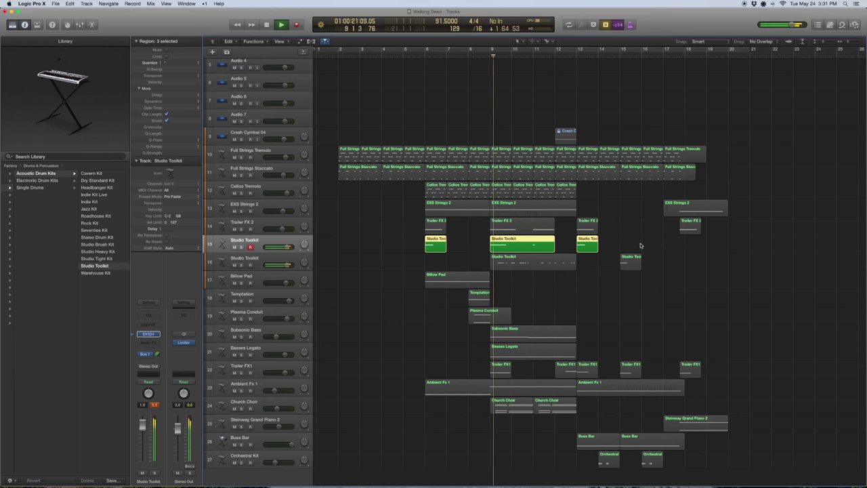
key(space)
Step: Add the Trailer FX 2 regions, play them with Studio Toolkit toward bar 13, then unsolo
drag(624, 242, 422, 219)
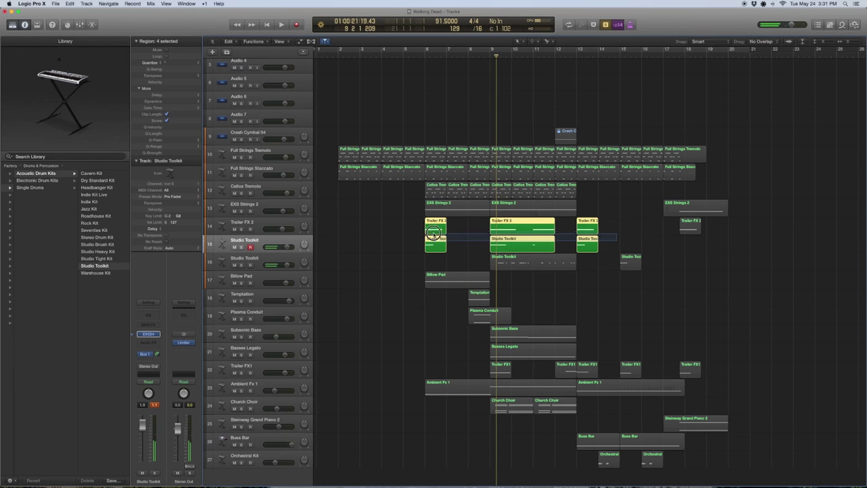
double_click(484, 56)
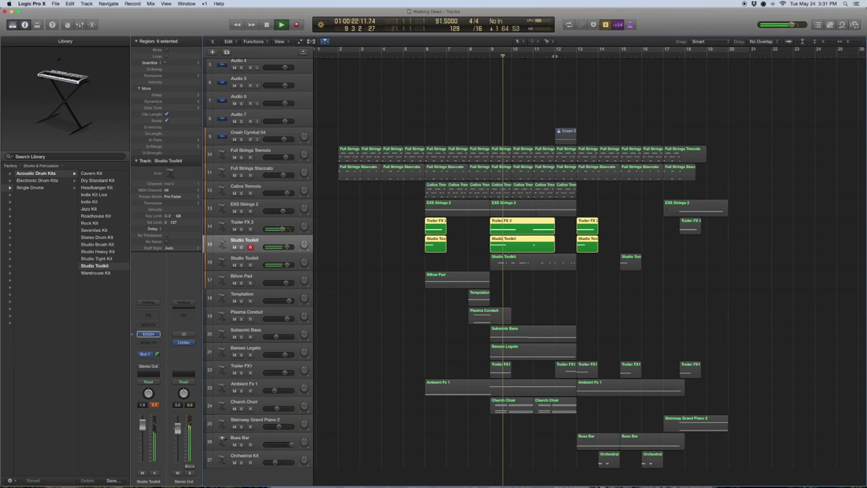
click(572, 57)
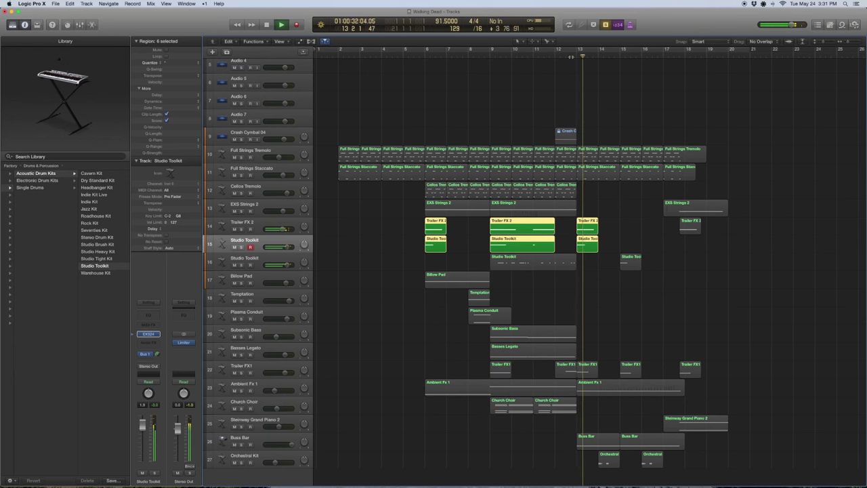
key(space)
key(ctrl+s)
click(250, 259)
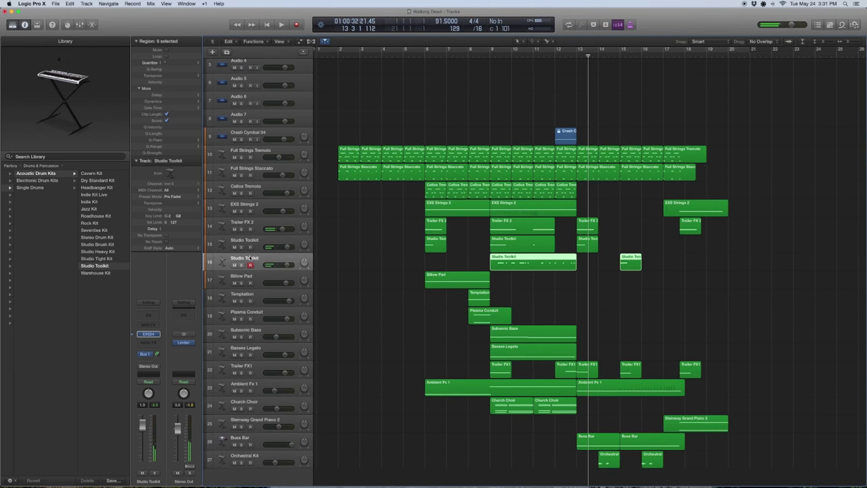
key(ctrl+s)
double_click(496, 56)
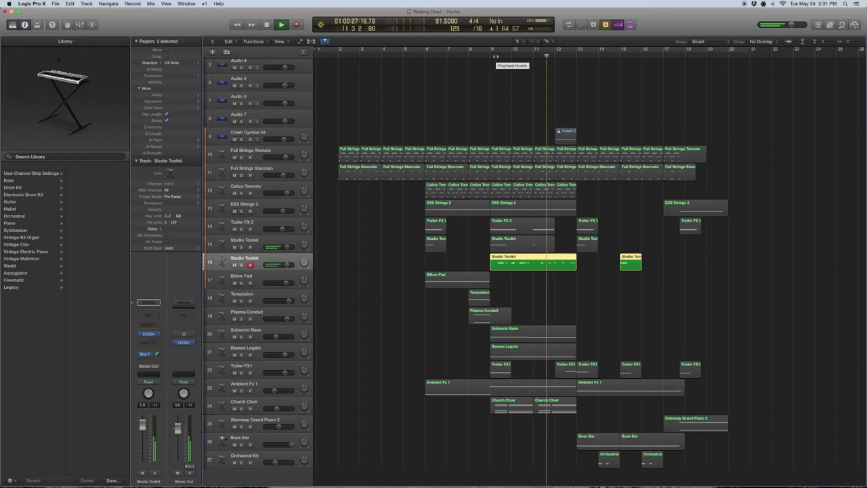
key(space)
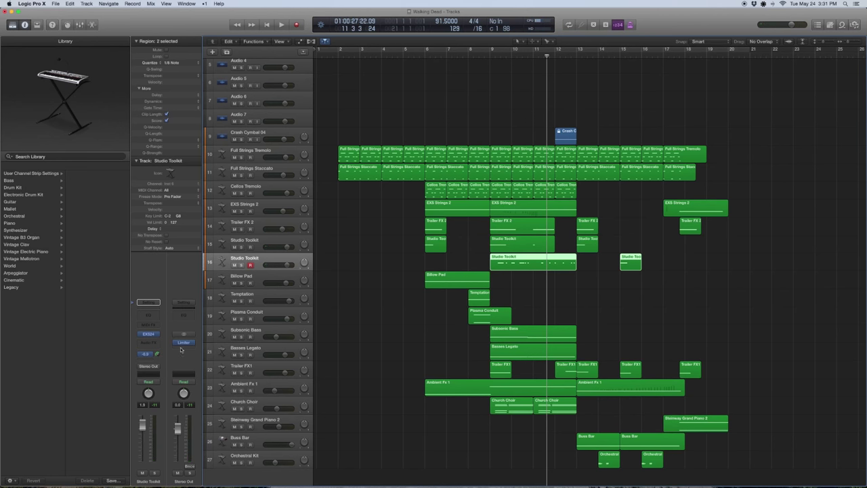
click(148, 354)
click(231, 278)
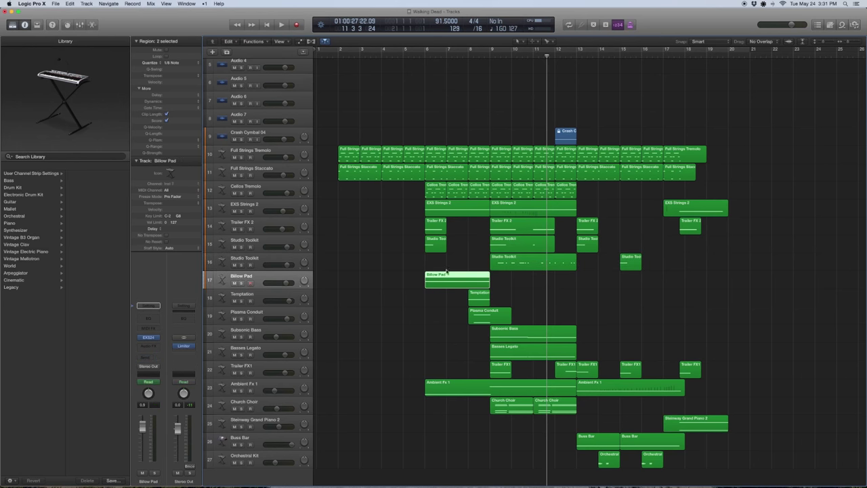
Step: Show Billow Pad under Pads and play its soloed region from bar 6, checking volume automation
click(142, 337)
scroll(65, 262, left, 5)
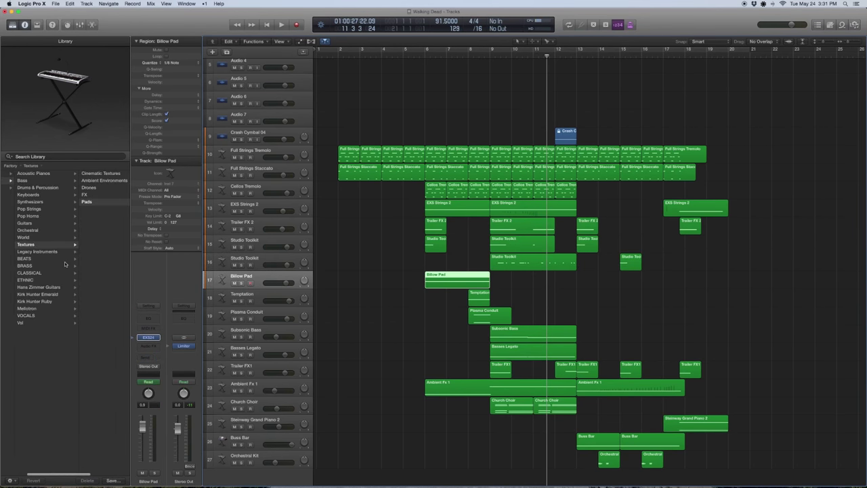
scroll(92, 207, right, 5)
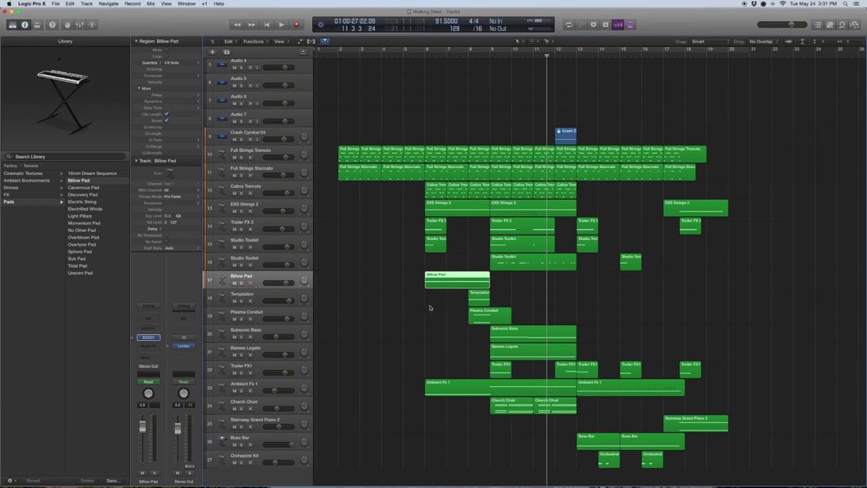
key(ctrl+s)
click(425, 57)
key(space)
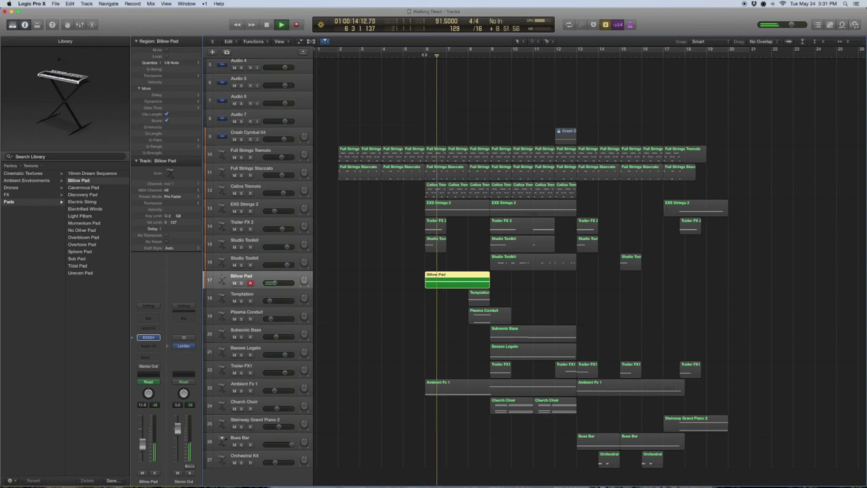
key(a)
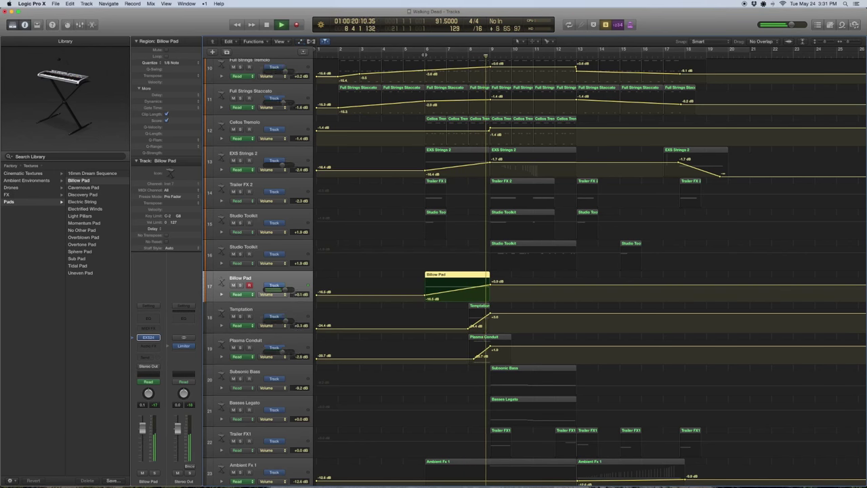
key(a)
key(space)
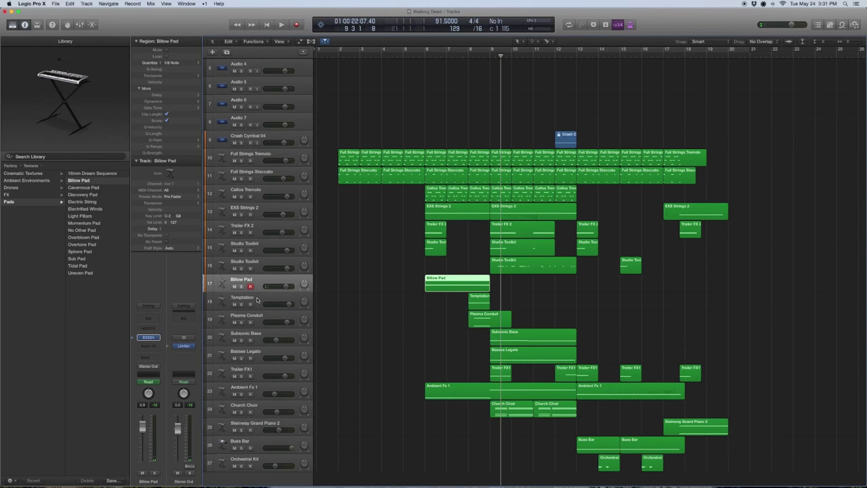
Step: Solo the opening-section regions around bars 6–9 and play them from their start
drag(403, 286, 475, 160)
key(ctrl+s)
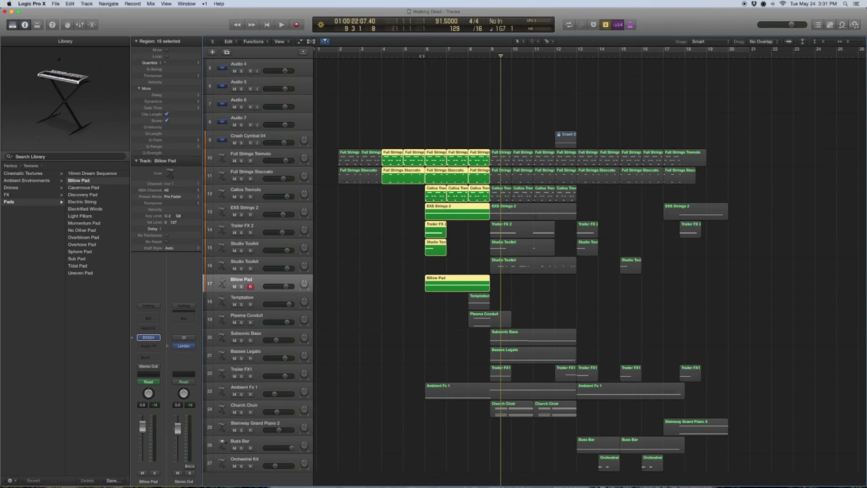
key(shift+space)
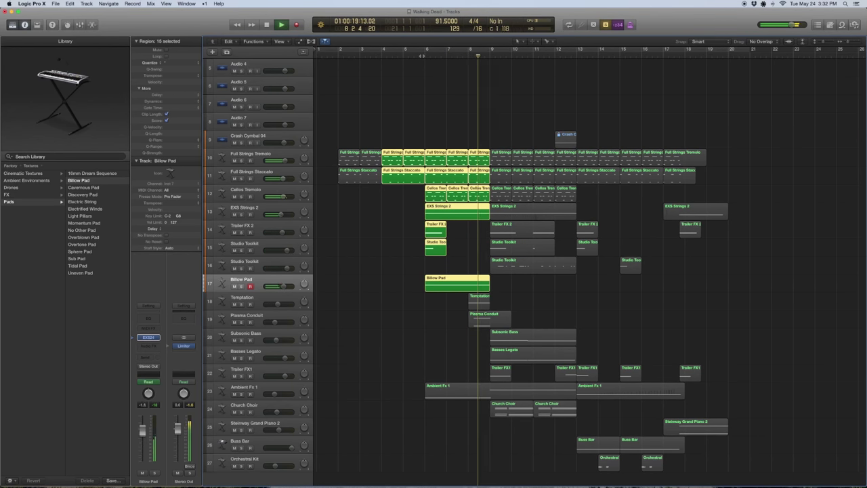
key(space)
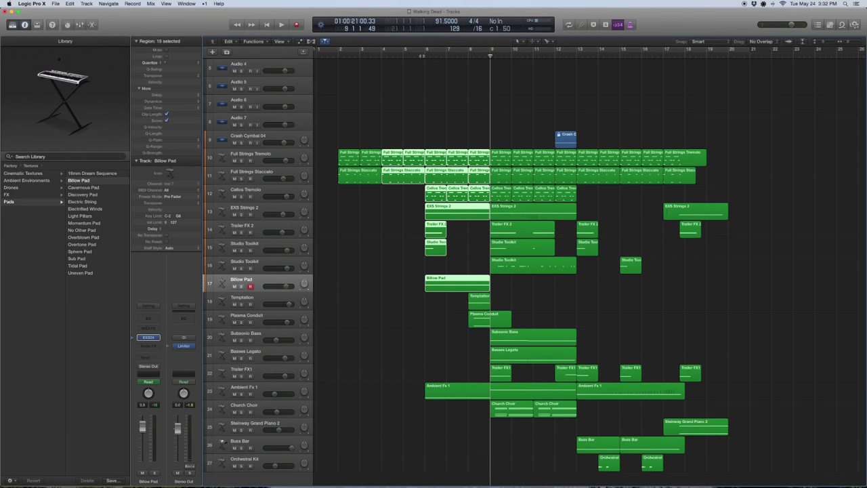
Step: Play the soloed Temptation drone (Textures > Drones) with its fade-in shown, then select Plasma Conduit
click(260, 305)
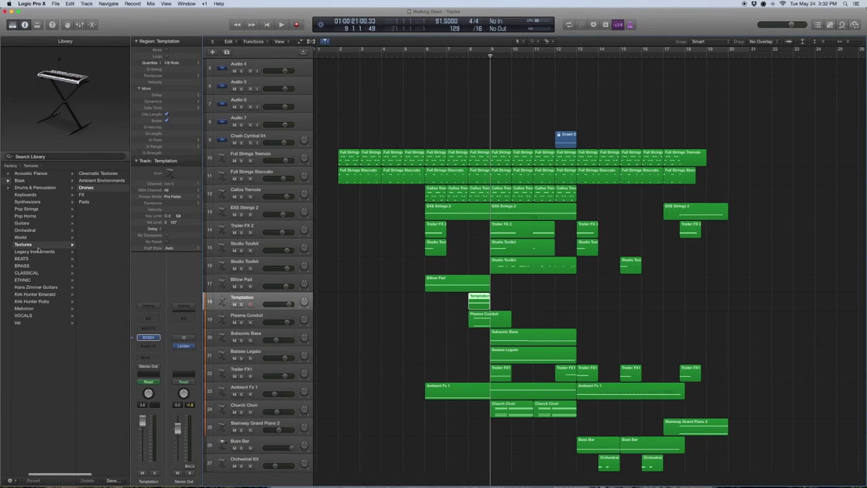
click(84, 187)
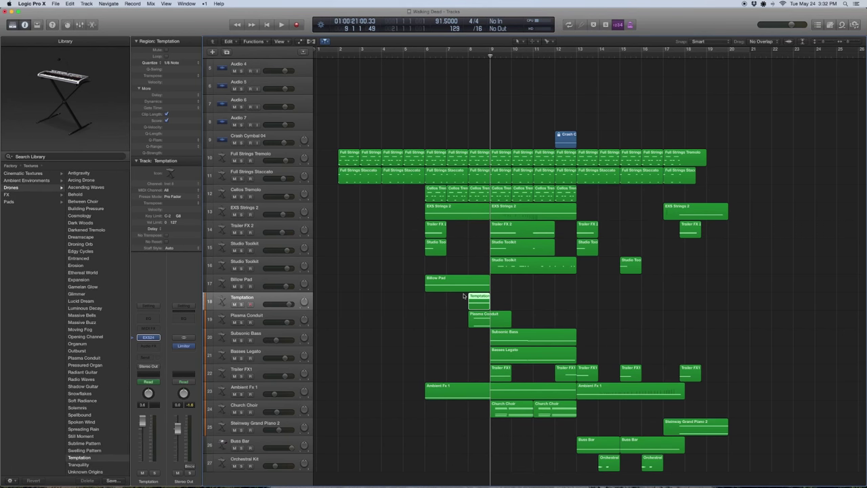
key(comma)
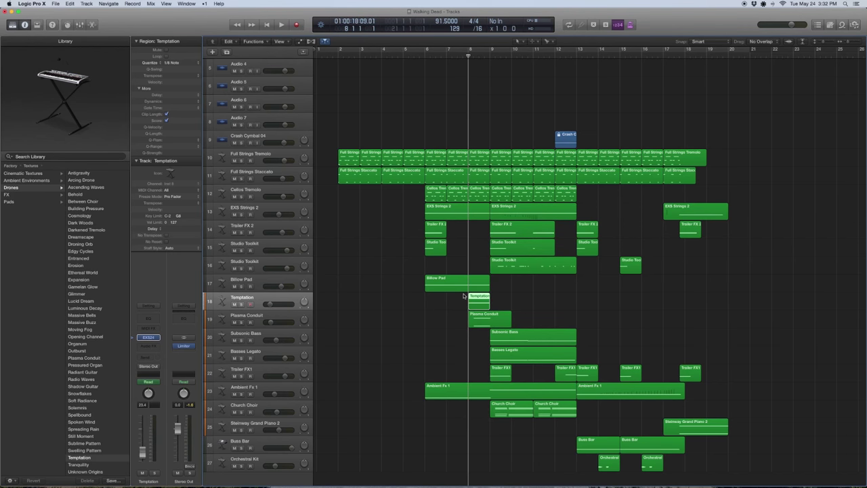
key(ctrl+s)
key(space)
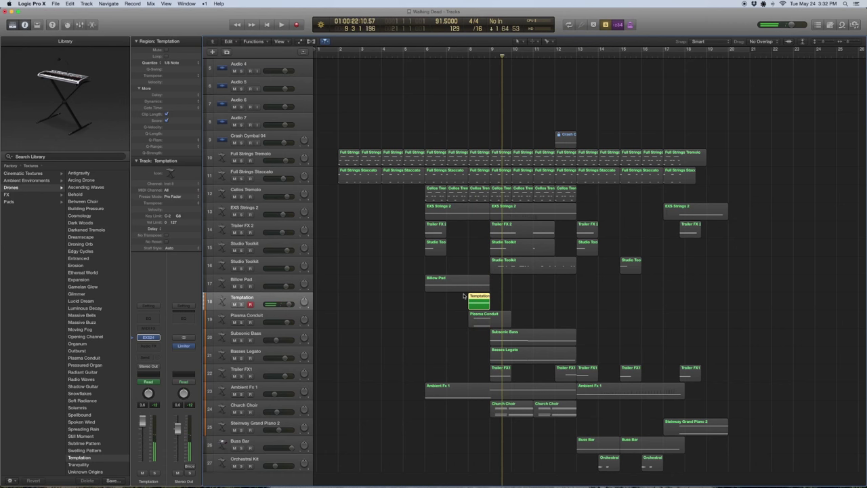
key(a)
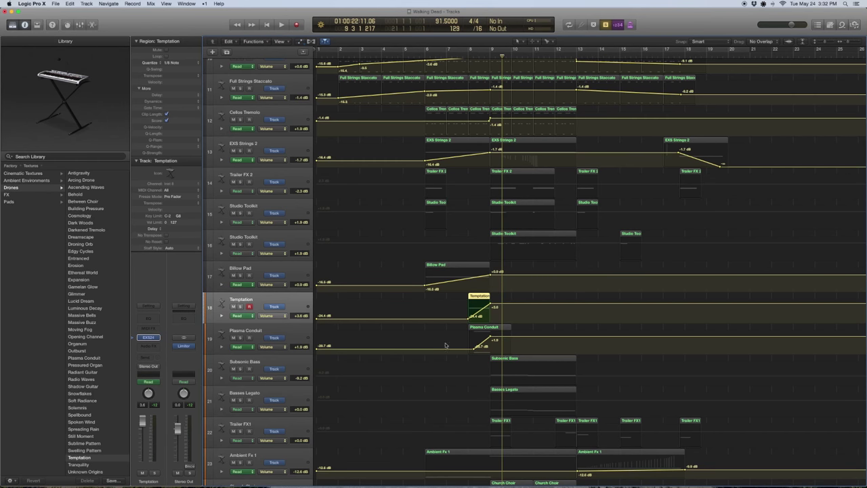
key(a)
click(259, 316)
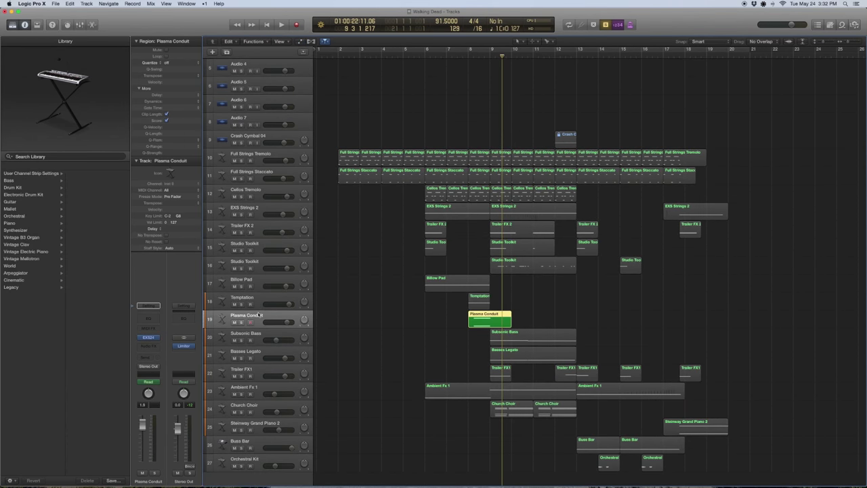
key(shift+Return)
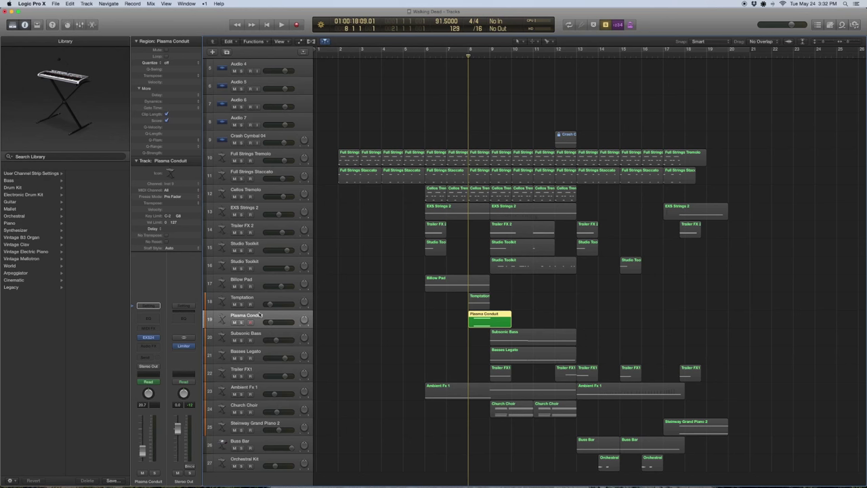
key(space)
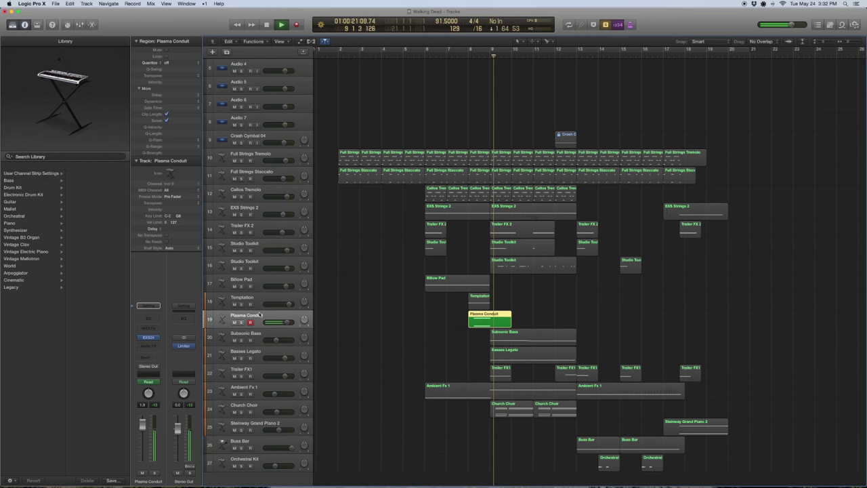
key(space)
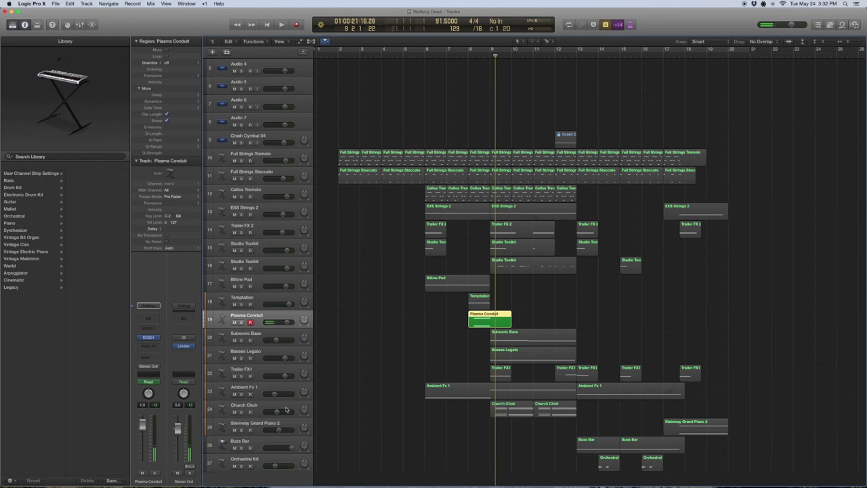
click(259, 387)
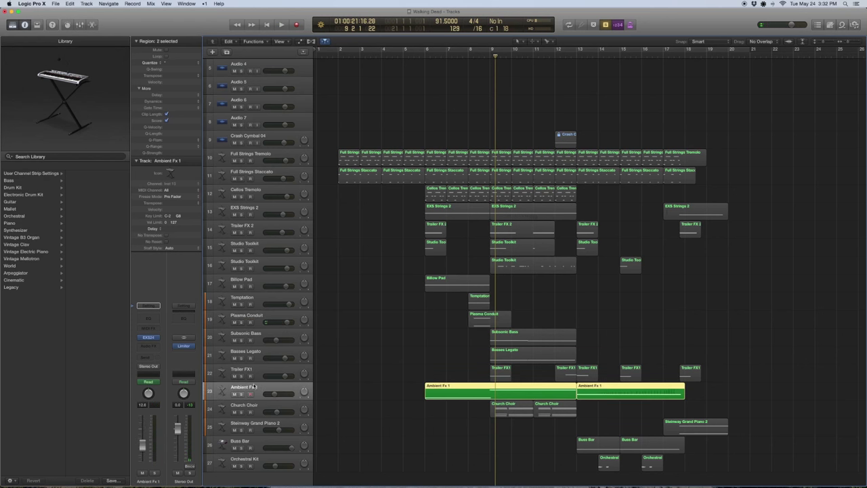
Step: Reveal the Ambient Fx 1 patch under Cinematic Textures and play its regions from bar 6
click(138, 337)
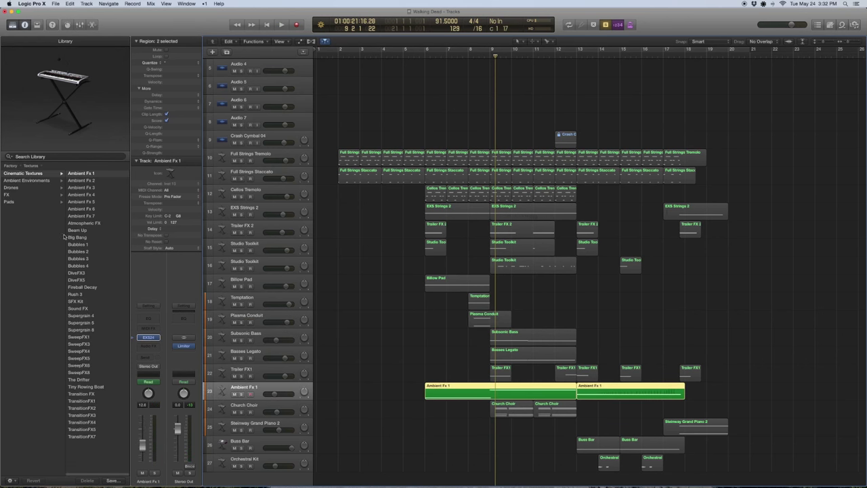
scroll(56, 235, left, 5)
scroll(50, 235, right, 2)
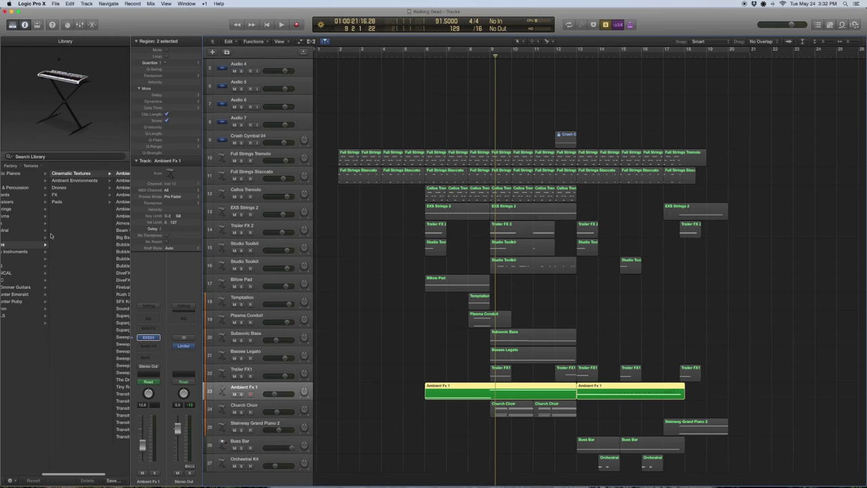
scroll(80, 178, right, 3)
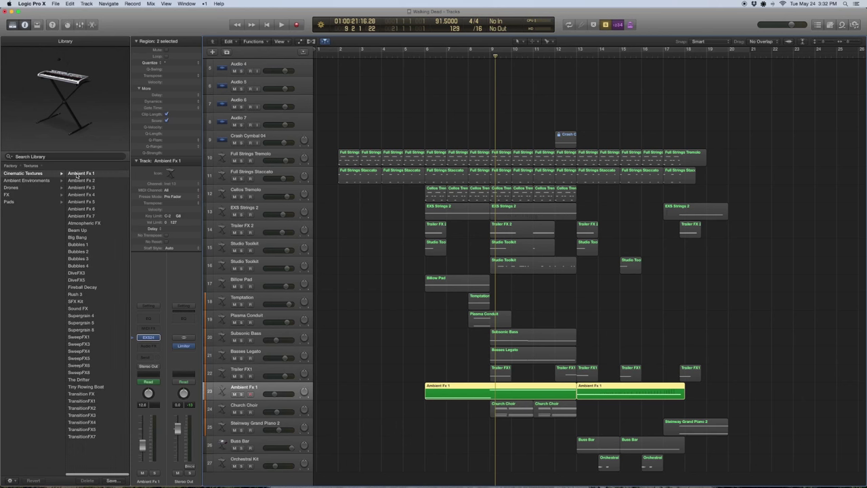
key(comma)
key(comma)
key(comma)
key(comma)
key(space)
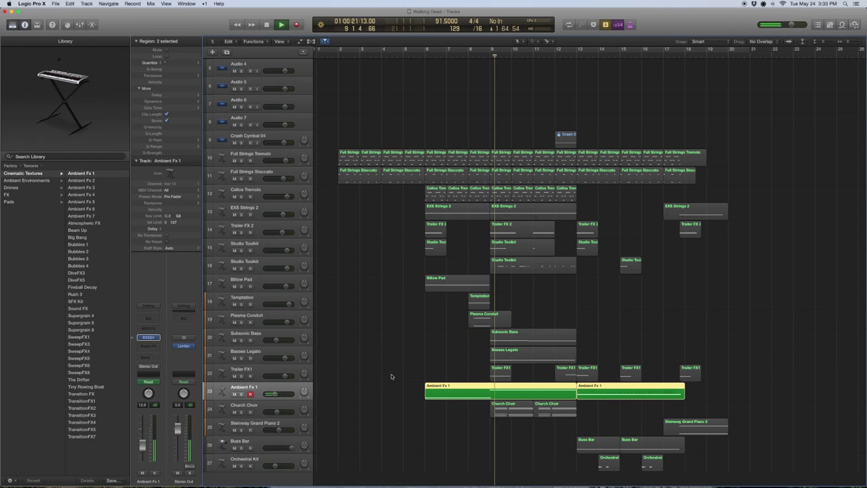
key(space)
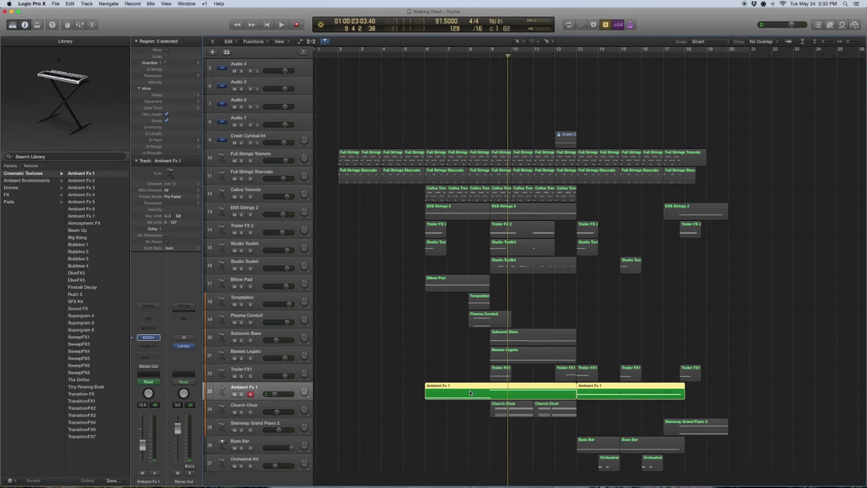
Step: Select the pad, EXS Strings 2, Trailer FX 2 and Studio Toolkit regions and play them from bar 6
drag(533, 318, 445, 287)
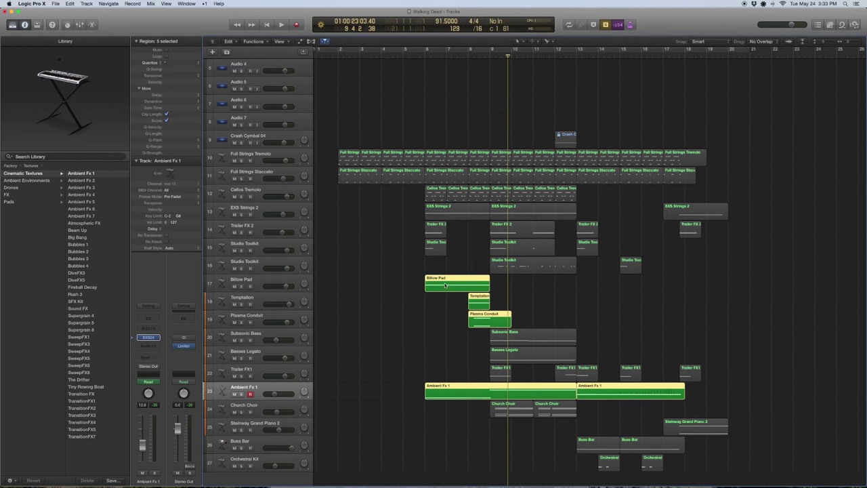
drag(591, 215, 425, 220)
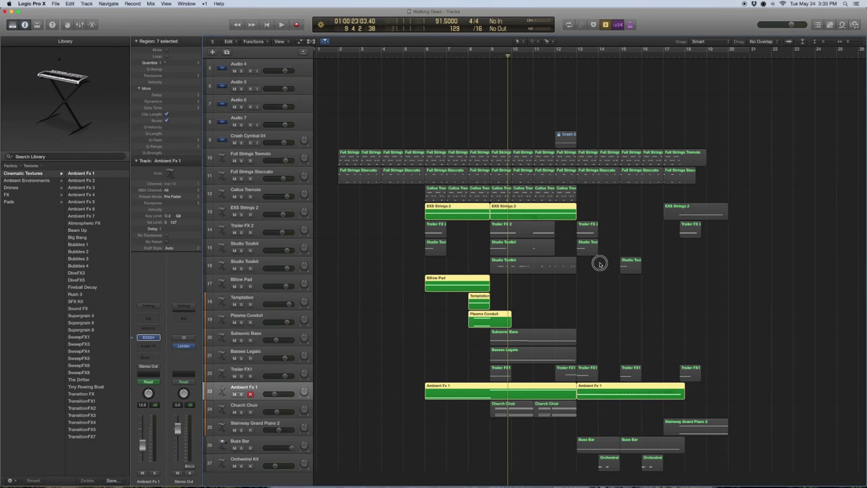
drag(599, 264, 378, 231)
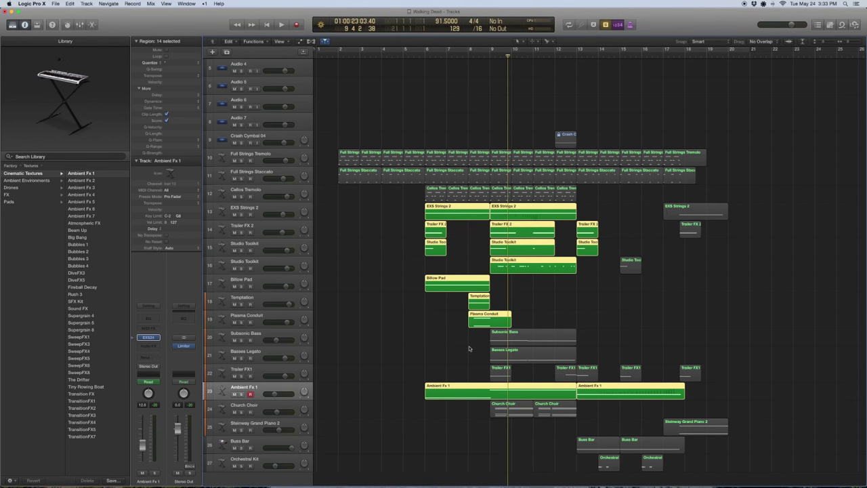
click(427, 61)
key(space)
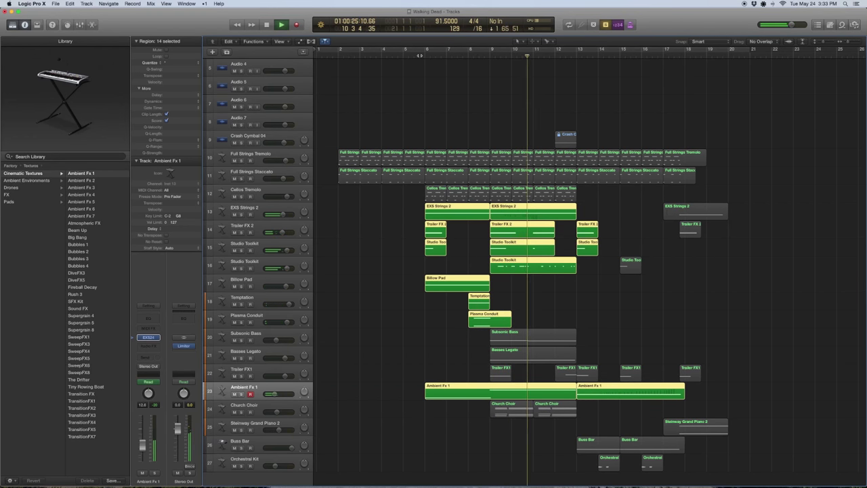
key(space)
Step: Turn solo off and select the five Trailer FX1 regions and their track
key(ctrl+s)
drag(472, 369, 710, 376)
click(267, 376)
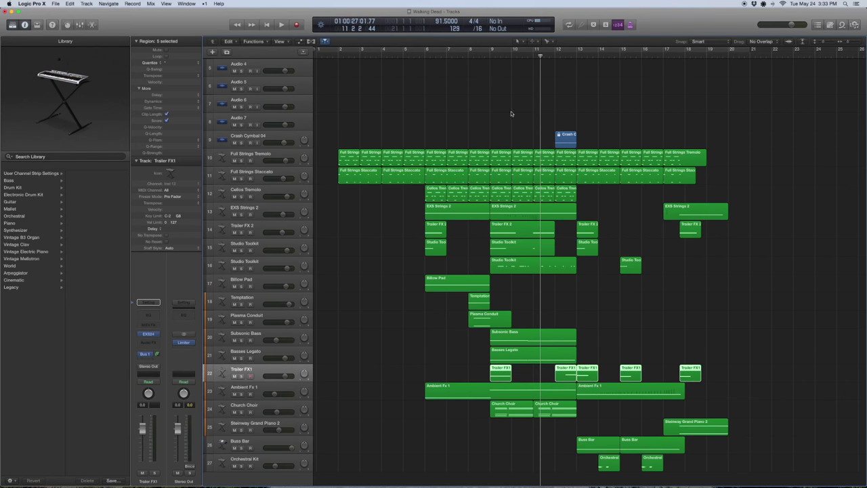
Step: Solo the crash cymbal and string regions from bar 8 to 13, play them from bar 8, then unsolo
drag(491, 119, 573, 199)
key(ctrl+s)
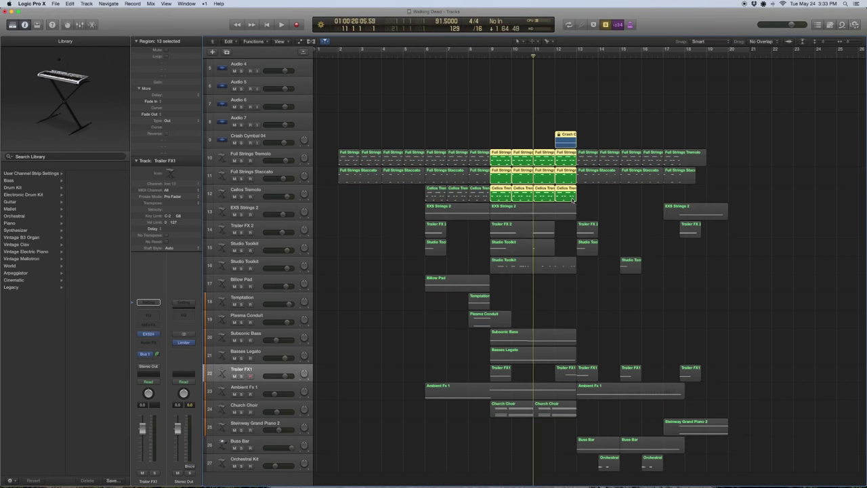
key(.)
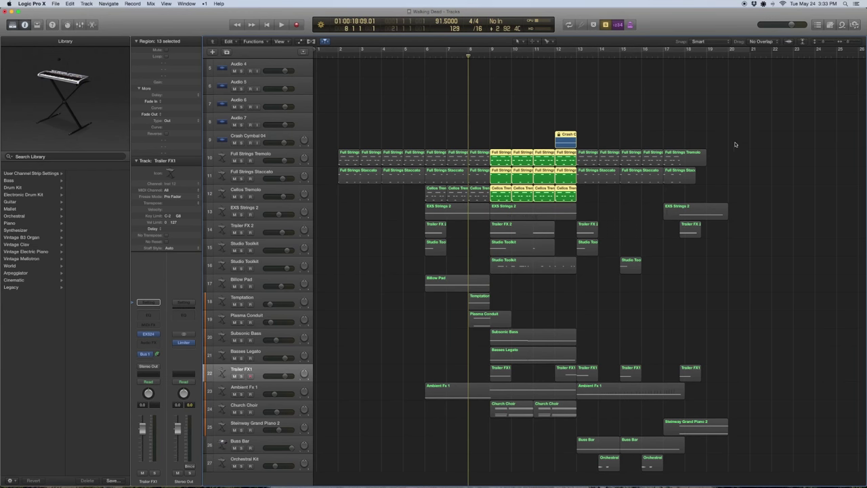
drag(487, 140, 484, 193)
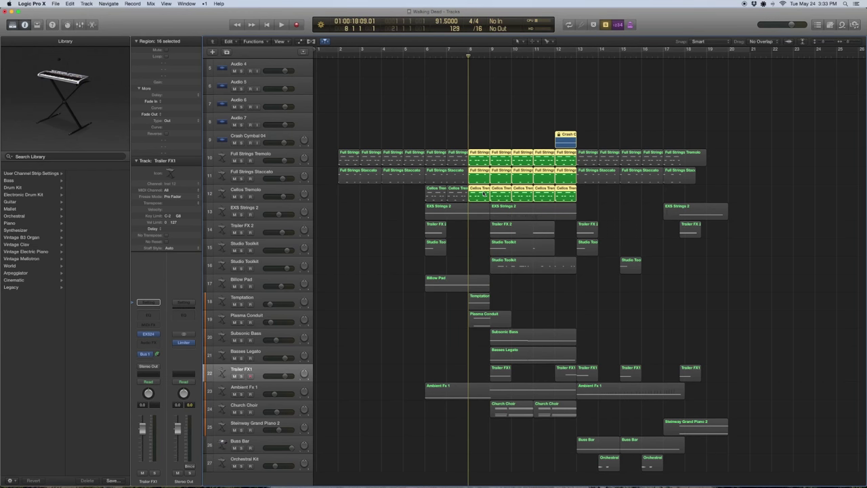
key(space)
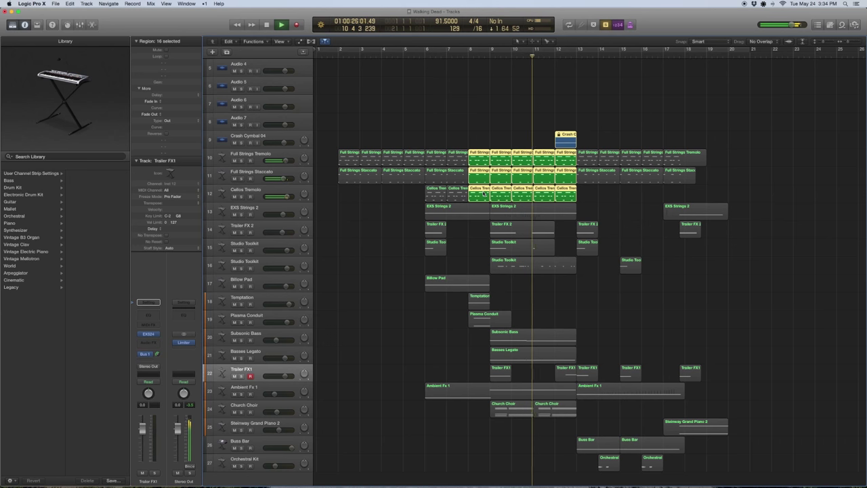
key(space)
key(cmd+a)
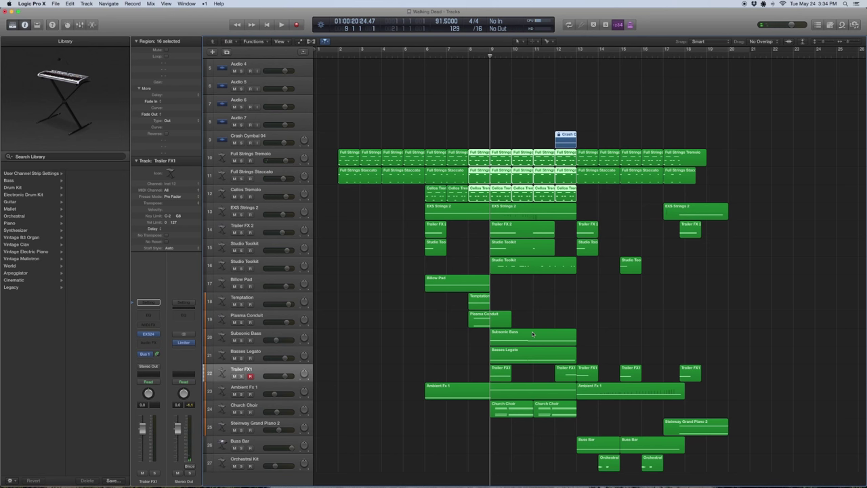
scroll(544, 308, down, 1)
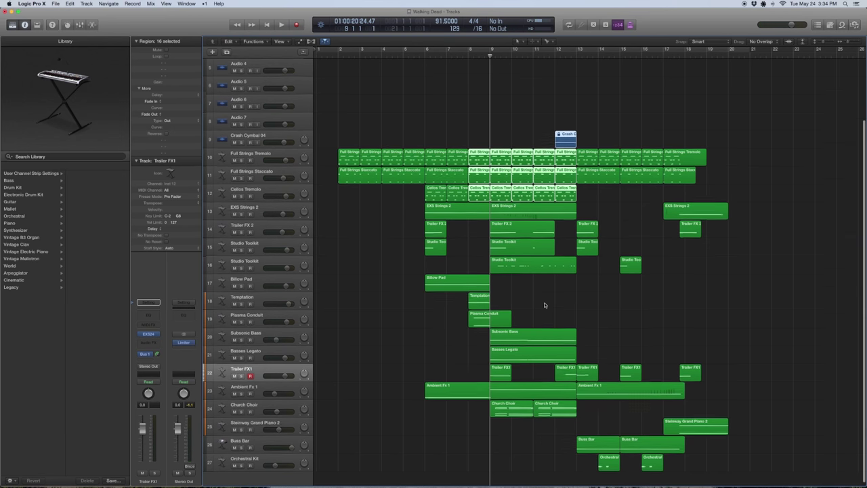
Step: Check the Subsonic Bass ES M preset list unchanged, then solo and play the Subsonic Bass region
click(263, 333)
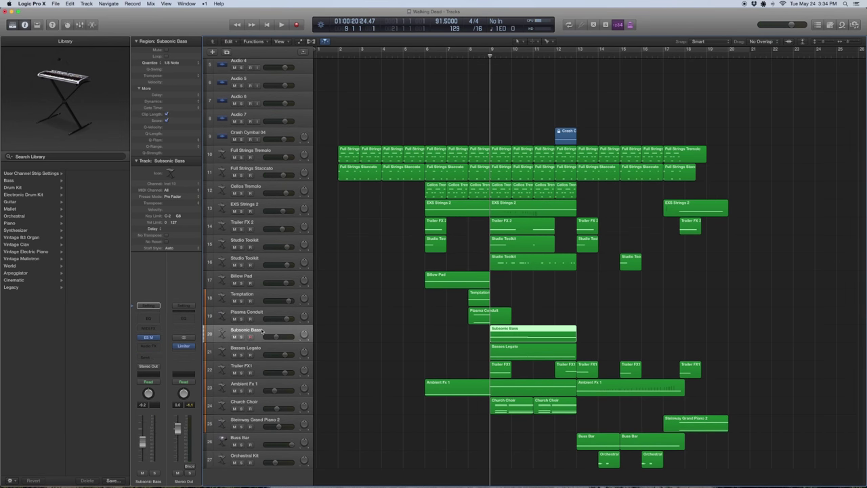
click(149, 337)
click(103, 41)
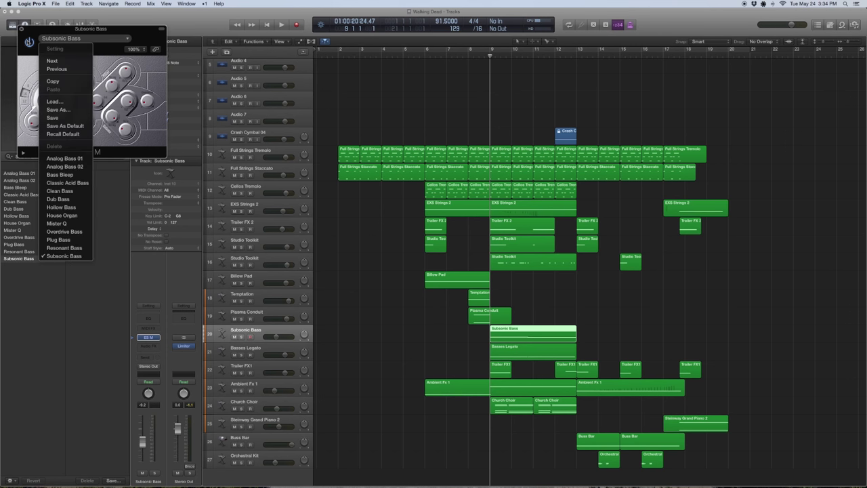
click(24, 32)
click(21, 29)
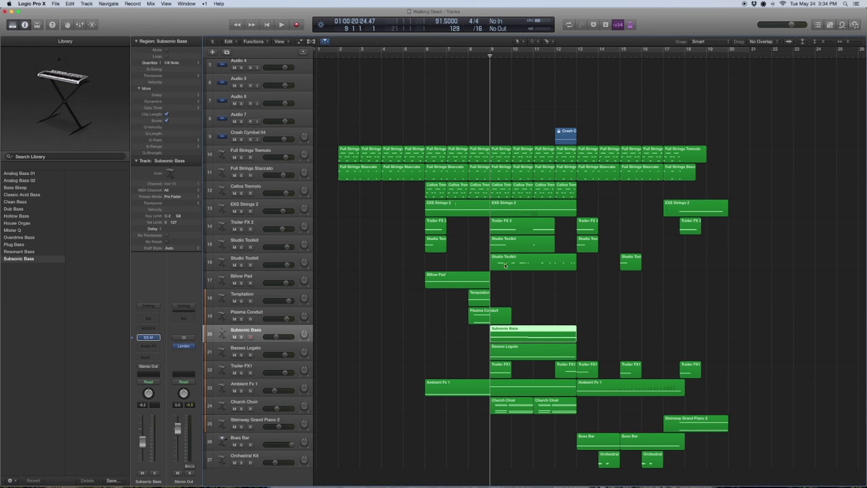
key(ctrl+s)
key(space)
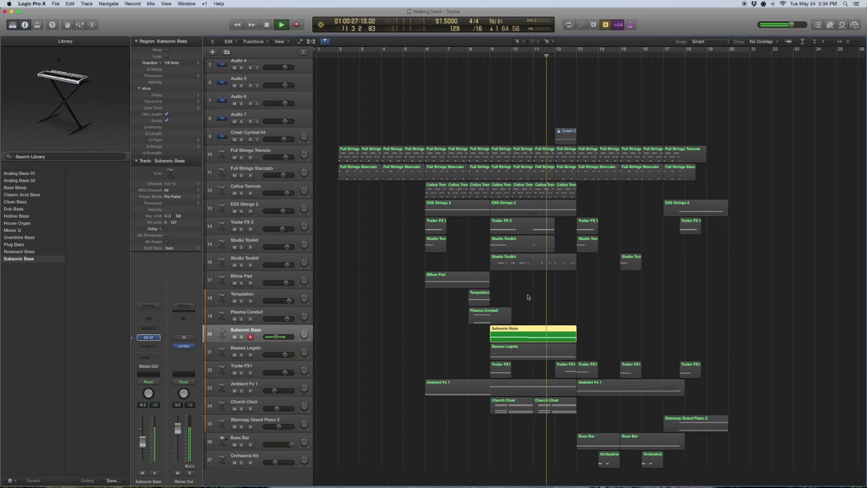
Step: Solo Basses Legato, show its Strings patch in the Library, and play it alone from bar 9
key(space)
key(ctrl+s)
click(304, 350)
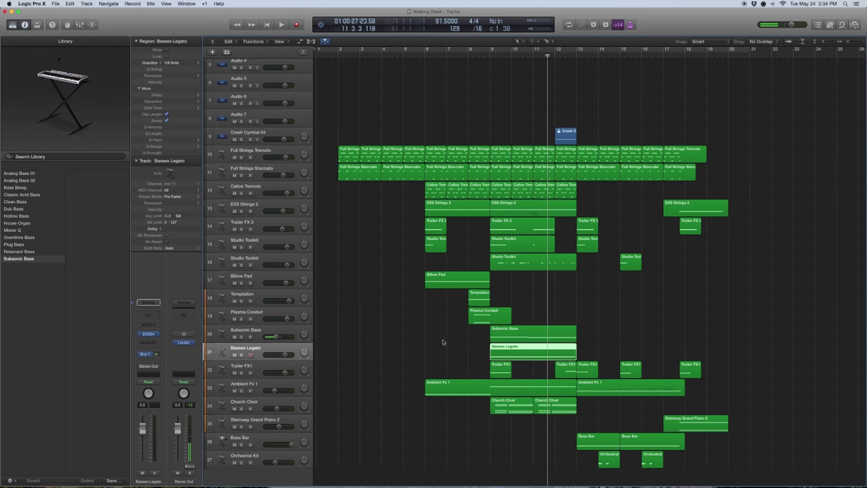
key(ctrl+s)
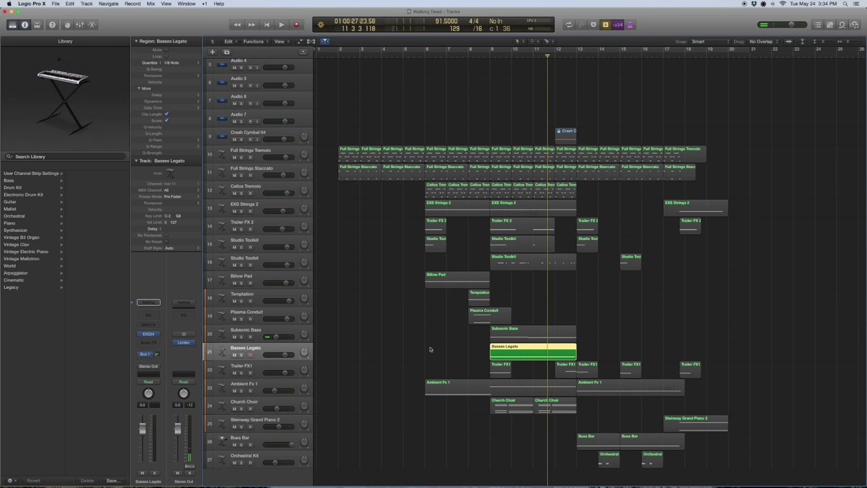
click(133, 333)
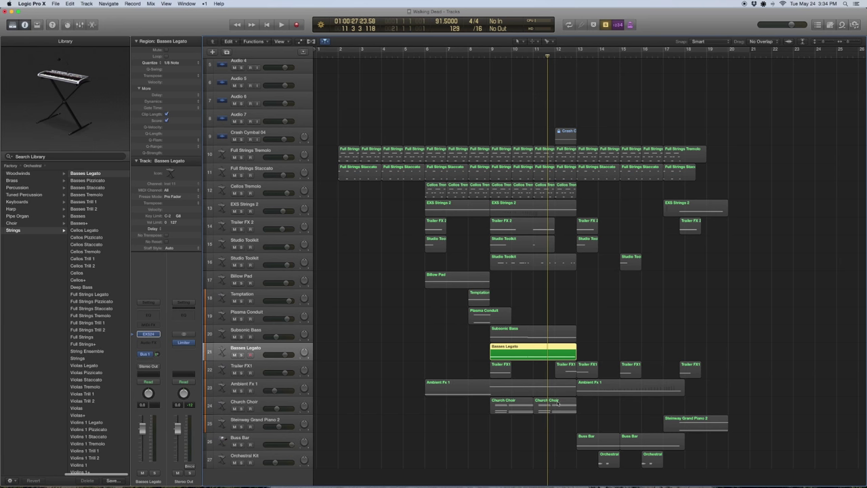
drag(601, 356, 546, 332)
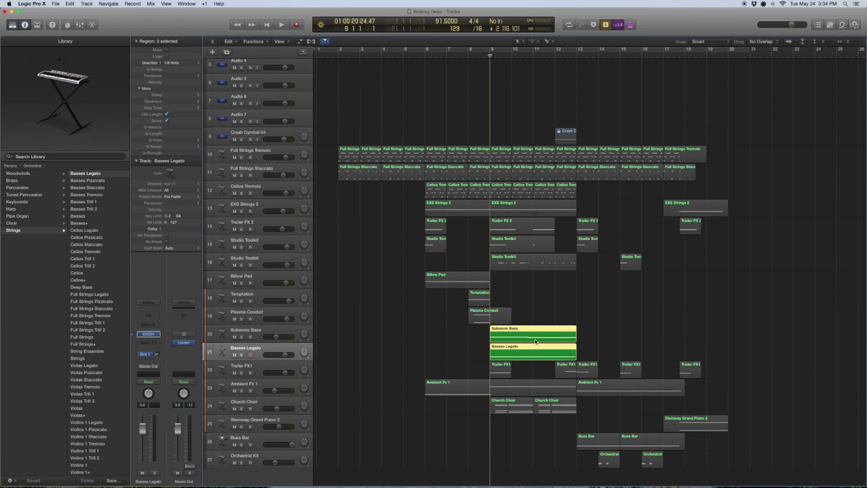
click(546, 352)
key(space)
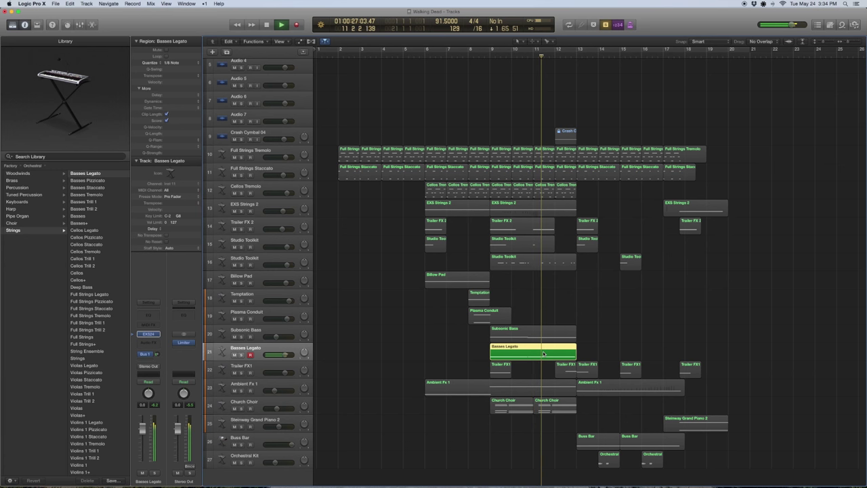
key(space)
Step: Add Subsonic Bass to the selection and play both together from bar 9
shift+click(548, 337)
key(comma)
key(comma)
key(comma)
key(space)
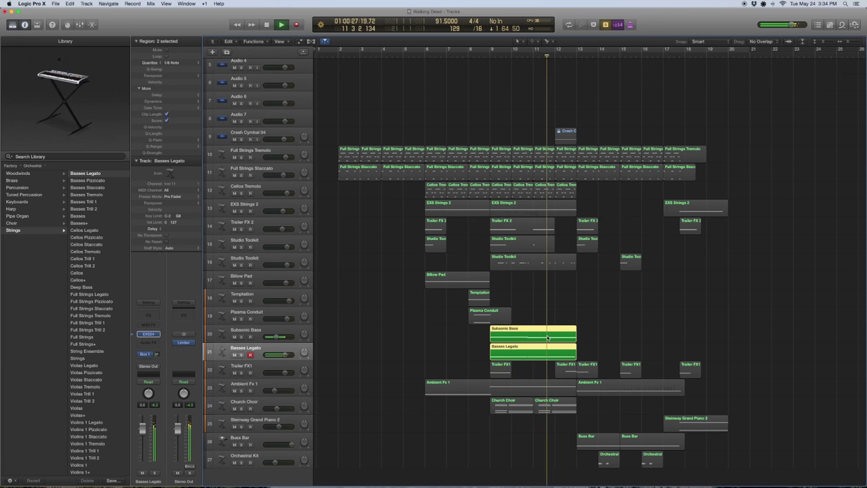
key(space)
Step: Select the five Trailer FX1 regions, play them soloed from bar 9, then switch solo off
click(249, 366)
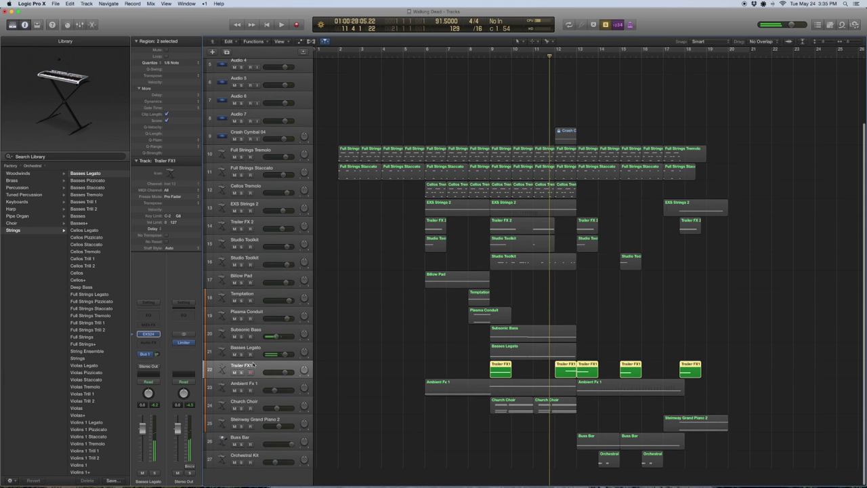
key(Up)
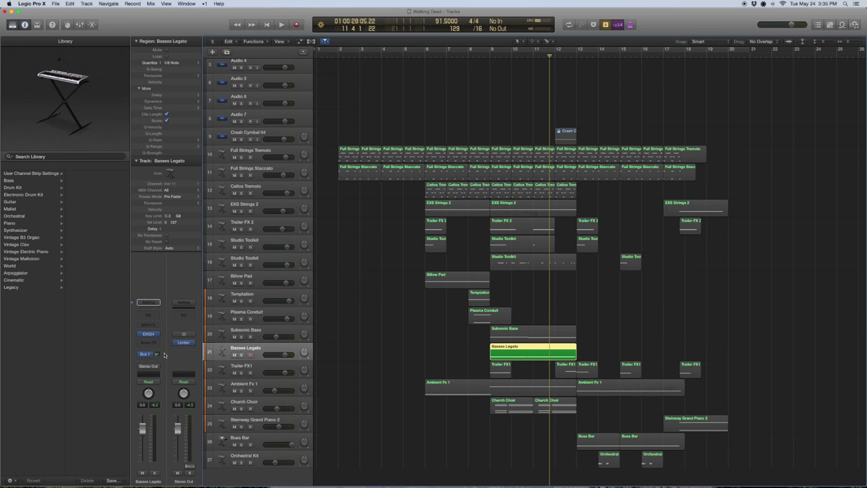
click(255, 366)
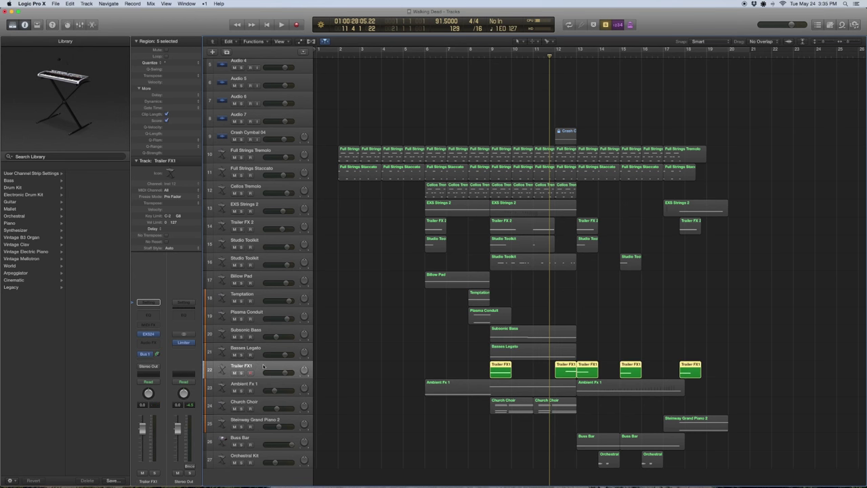
drag(461, 363, 712, 369)
key(comma)
key(comma)
key(comma)
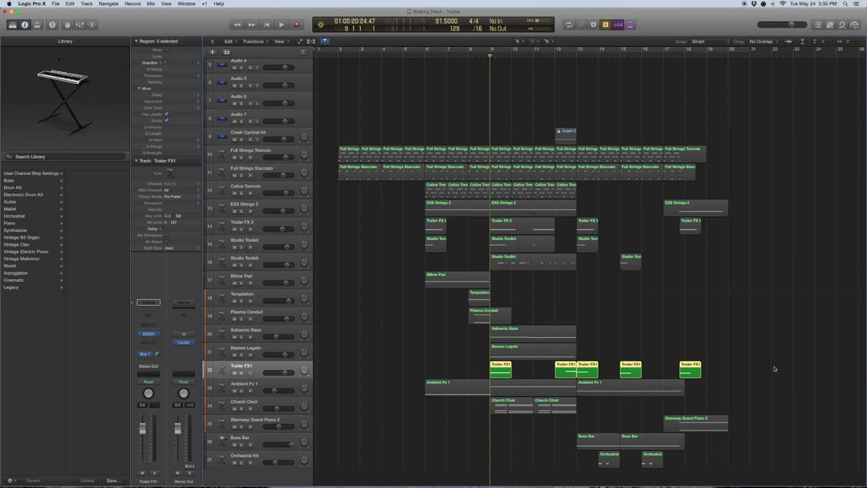
key(space)
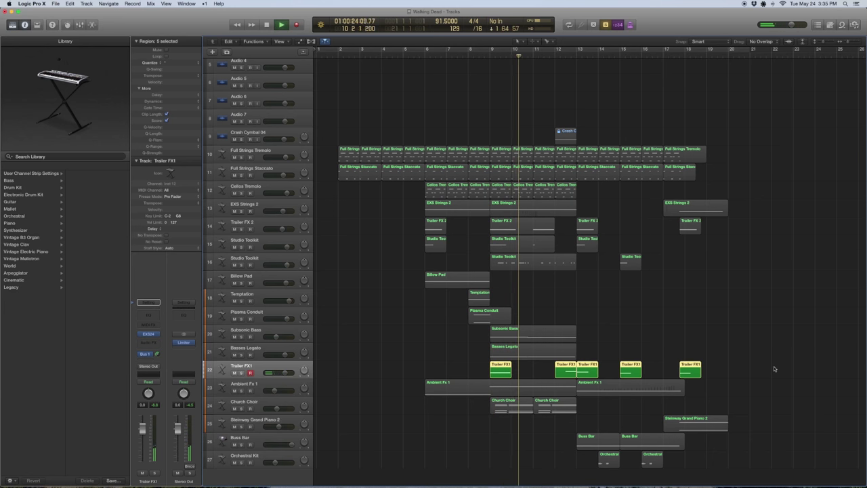
key(space)
key(s)
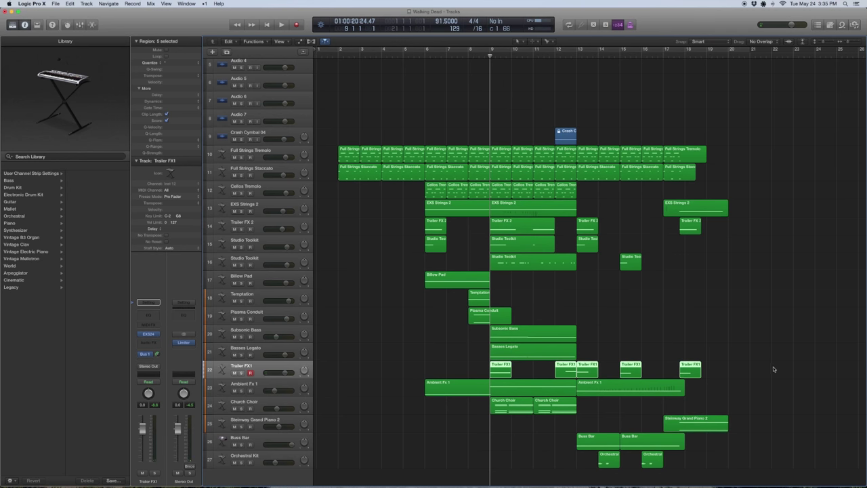
Step: Select both Church Choir regions and browse its patch in the Library's Choir list
click(508, 390)
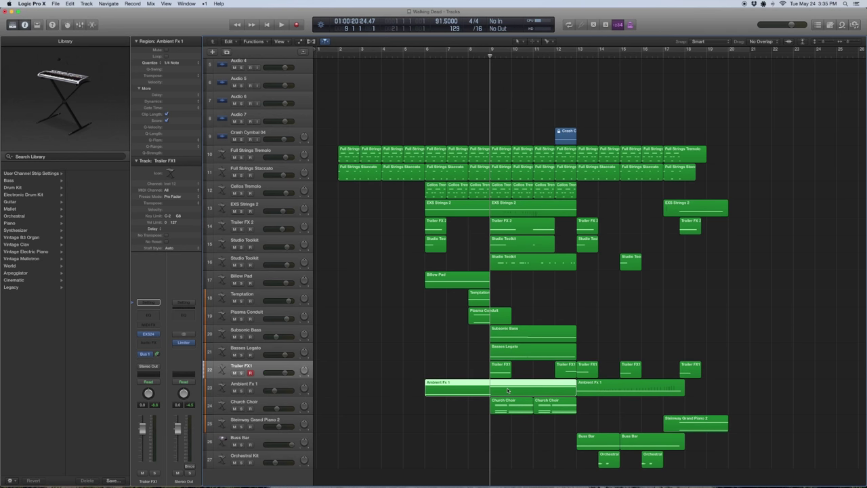
drag(588, 422, 490, 399)
click(255, 402)
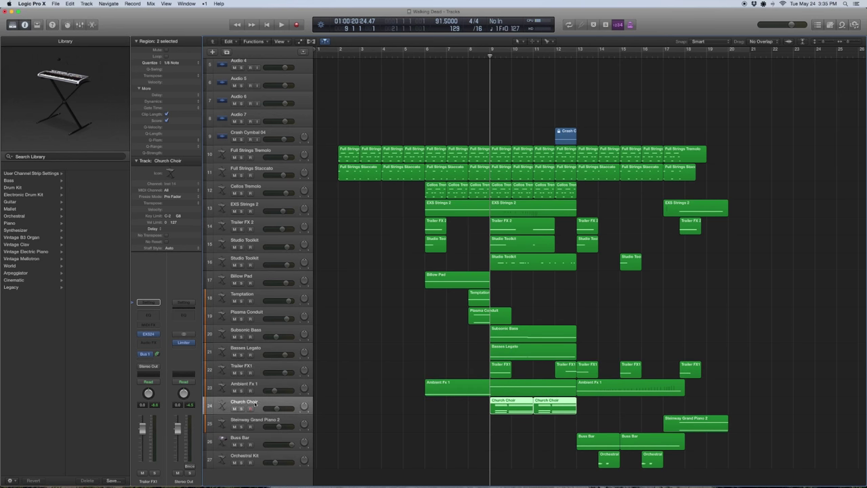
click(148, 332)
scroll(31, 244, left, 2)
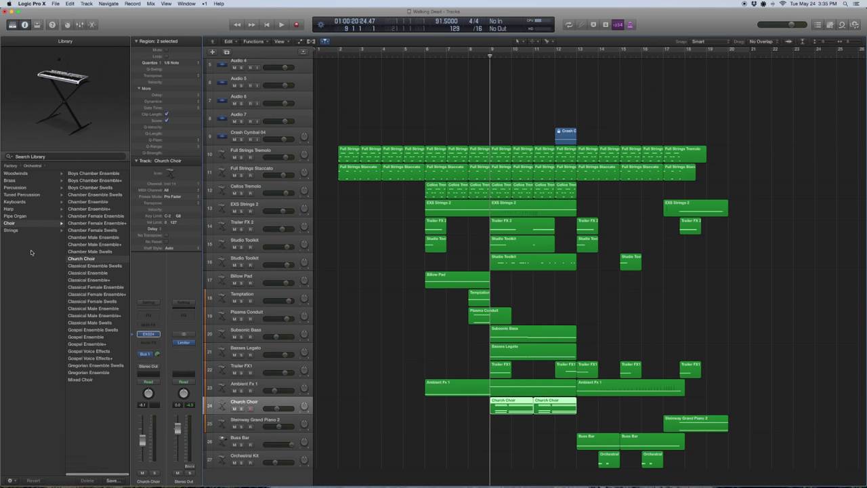
click(78, 223)
Step: Inspect the Space Designer reverb on the Aux 1 channel
click(147, 353)
click(183, 342)
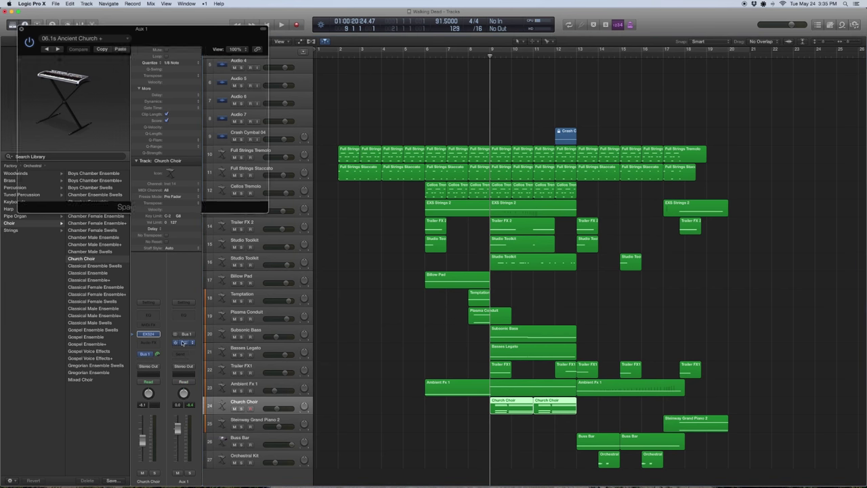
click(21, 29)
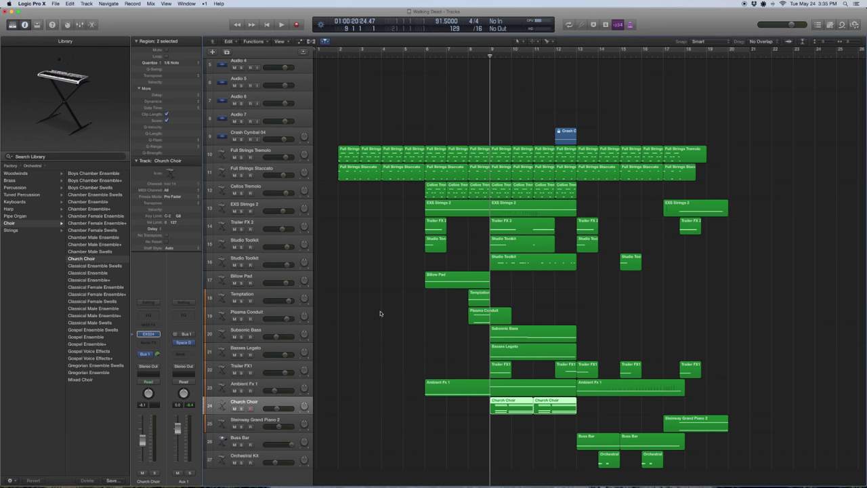
Step: Solo the Church Choir regions and play them
key(ctrl+s)
key(space)
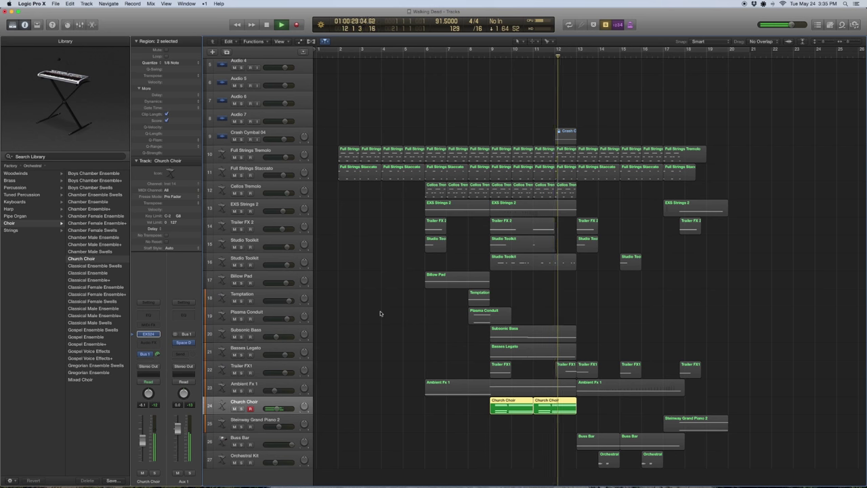
key(space)
Step: Solo and play the choir with the regions above it, unsolo, and reselect both Church Choir regions
key(super+a)
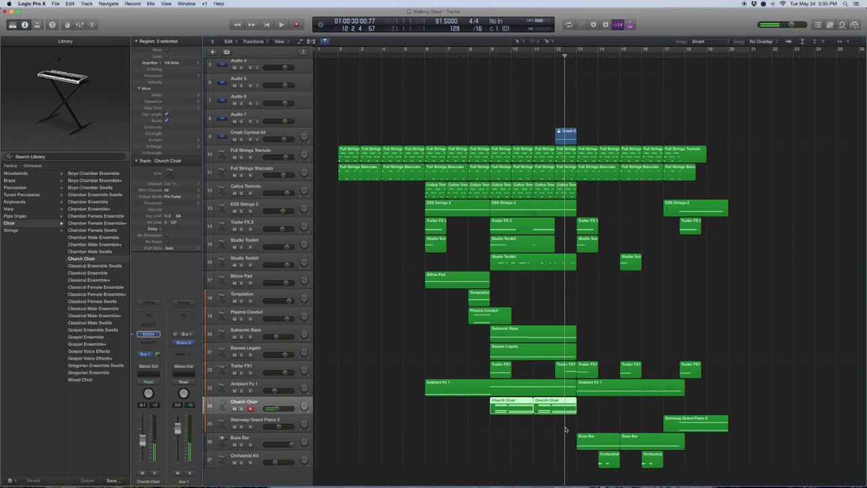
drag(564, 427, 502, 146)
key(ctrl+s)
click(489, 53)
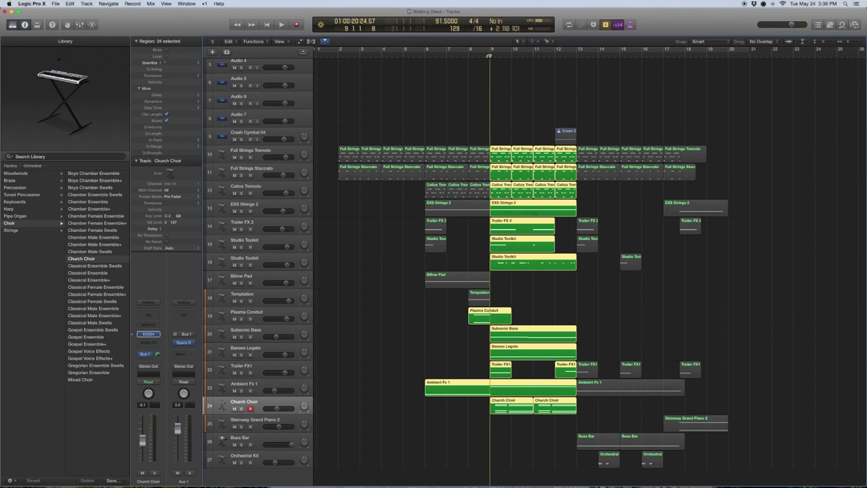
key(space)
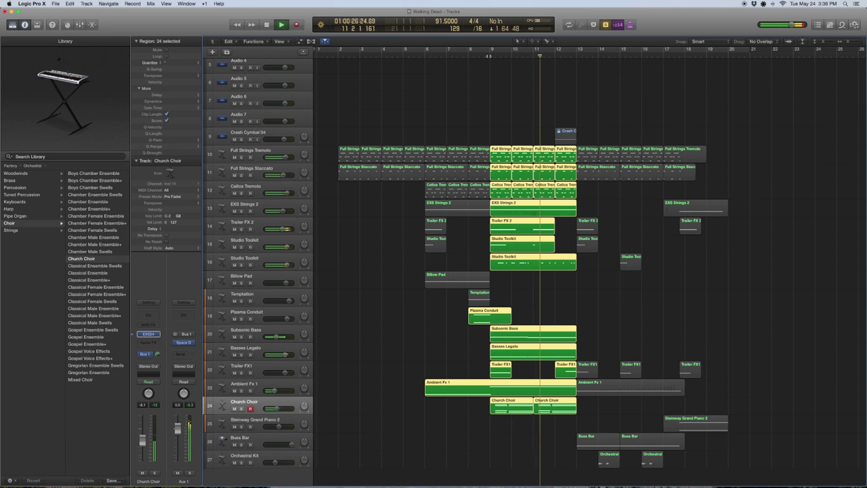
key(space)
key(ctrl+s)
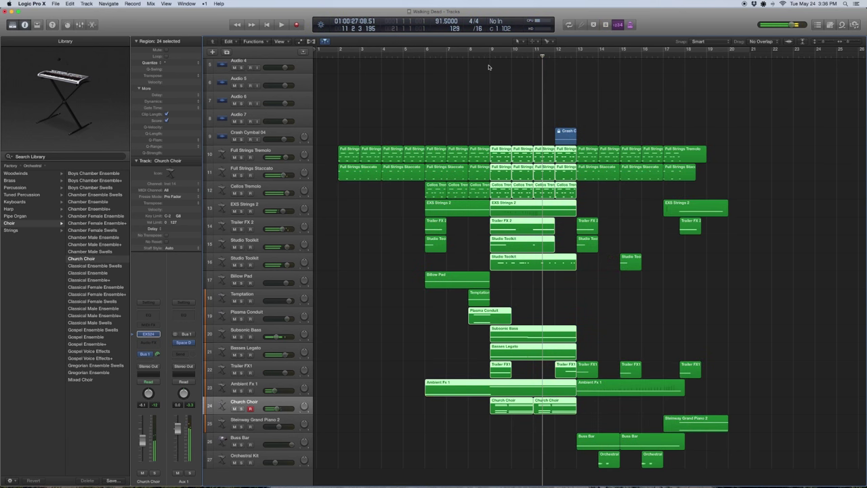
click(562, 422)
click(280, 407)
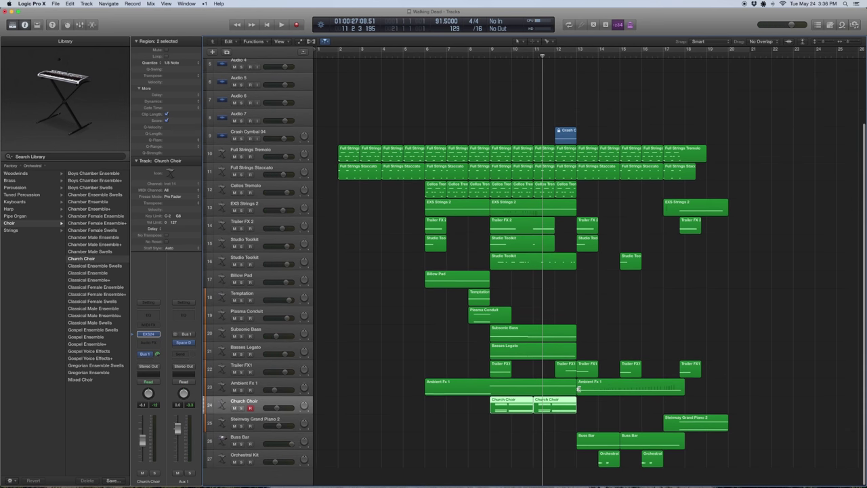
Step: Select the Crash Cymbal region, then the Crash Cymbal 04 track
click(567, 137)
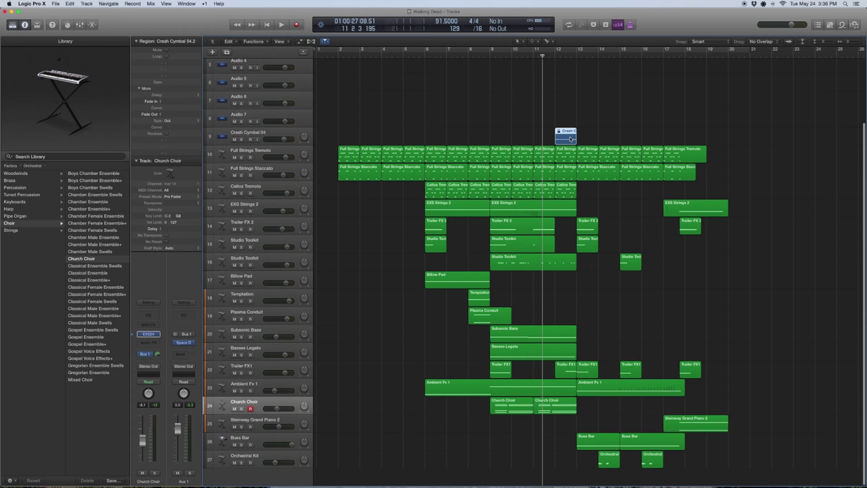
scroll(463, 138, right, 3)
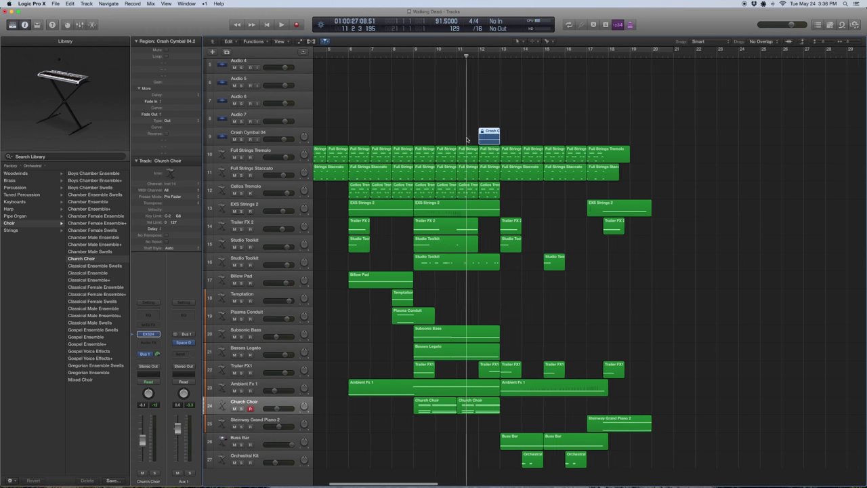
scroll(461, 139, left, 3)
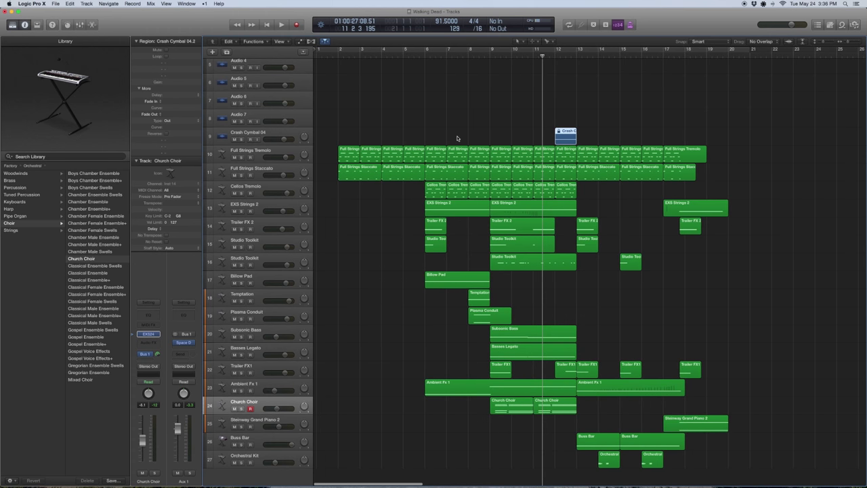
click(268, 132)
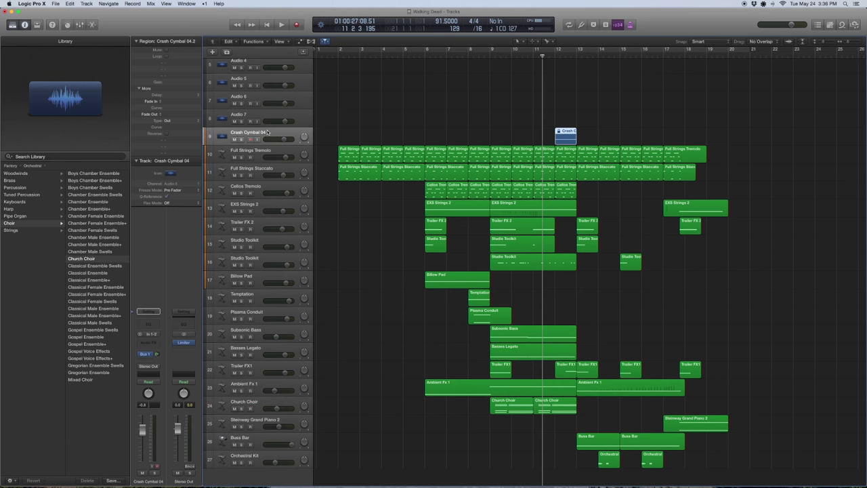
Step: Search the Loops browser for 'crash cy' and drag a crash cymbal loop in near bar 12
click(843, 24)
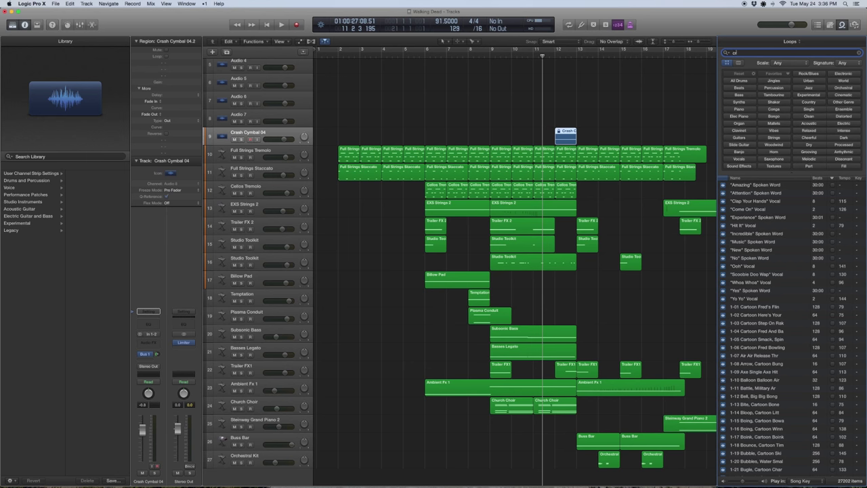
text(crash cymbal)
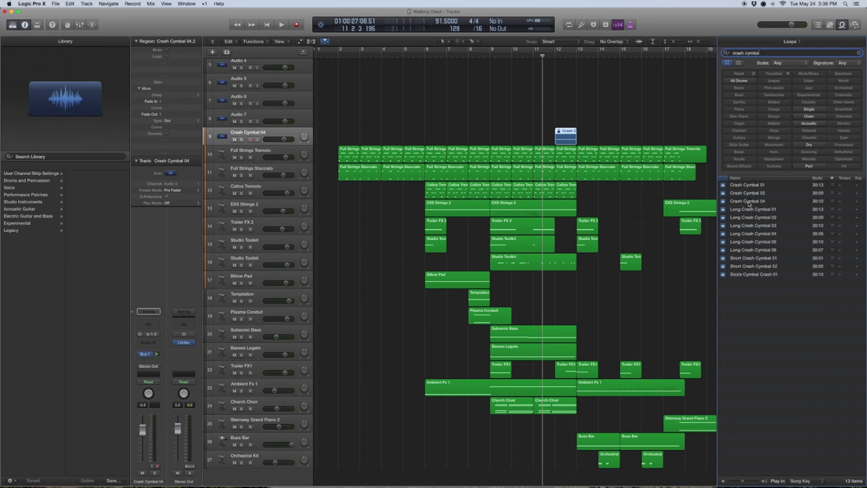
drag(749, 203, 560, 134)
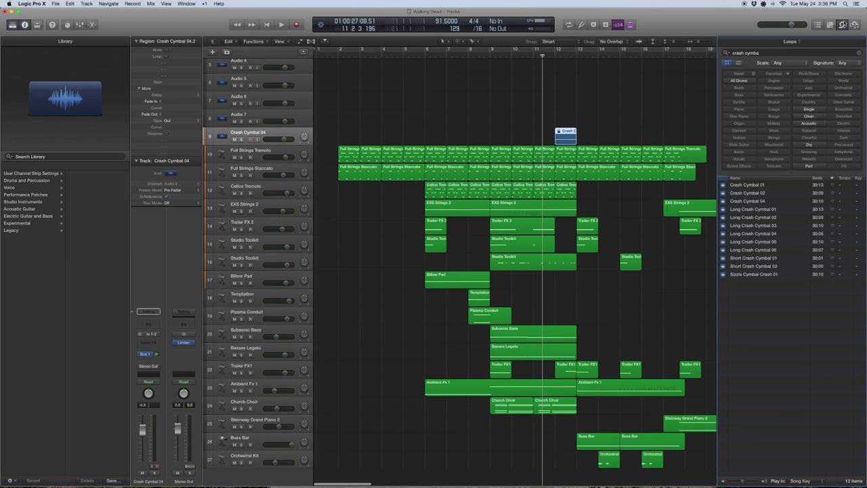
click(843, 24)
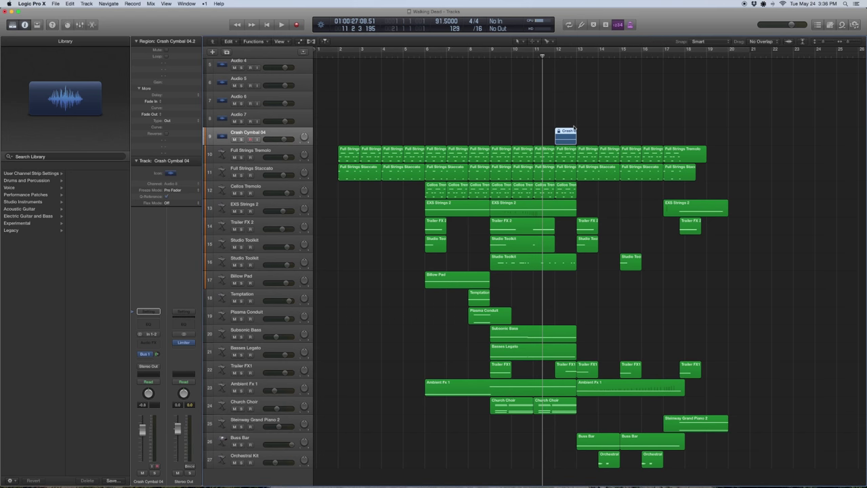
double_click(572, 130)
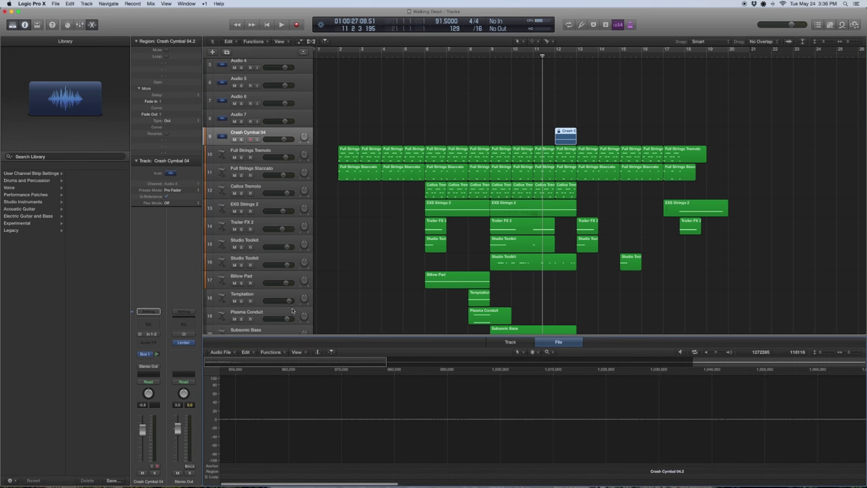
click(223, 352)
click(533, 353)
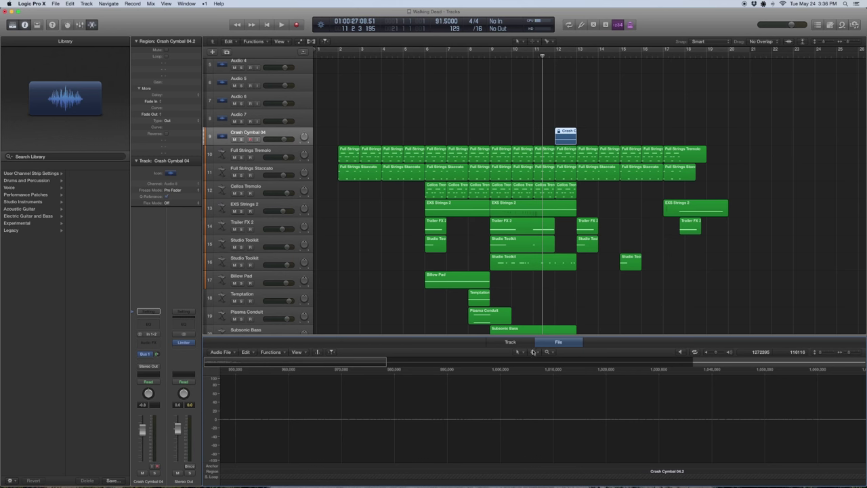
click(254, 353)
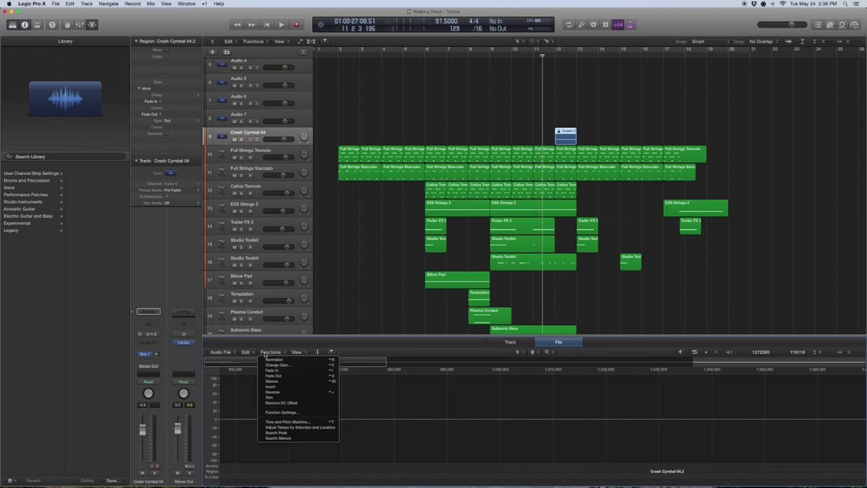
click(223, 353)
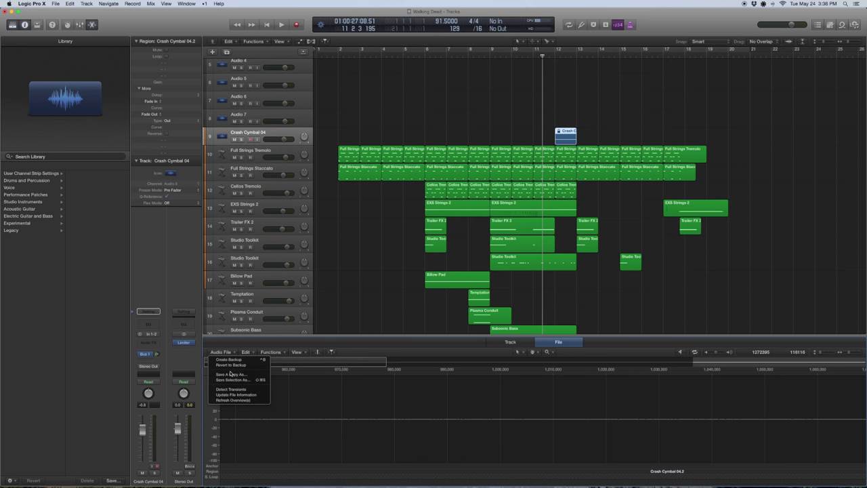
click(233, 375)
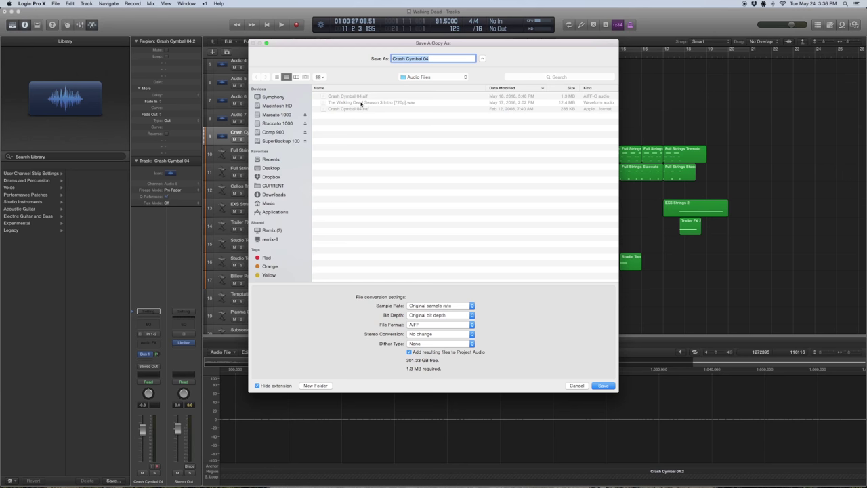
click(577, 385)
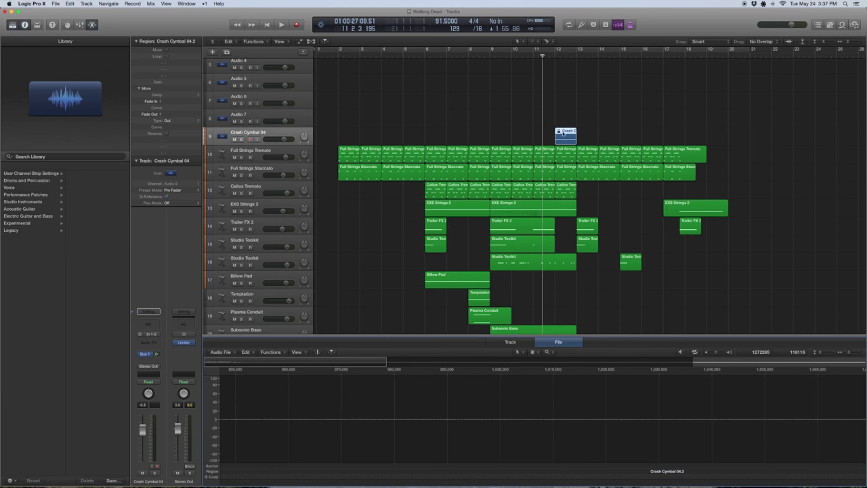
Step: Apply Reverse to the Crash Cymbal 04.2 audio from the editor's Functions menu, then close the editor
scroll(441, 400, right, 10)
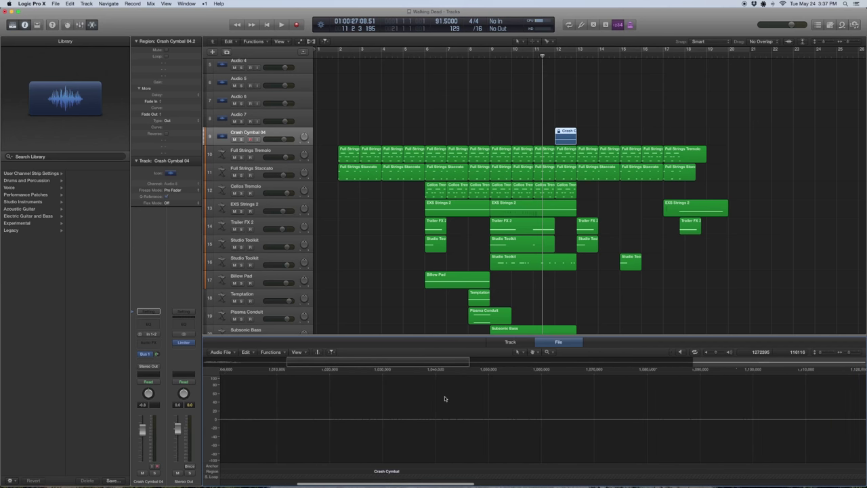
scroll(461, 401, right, 15)
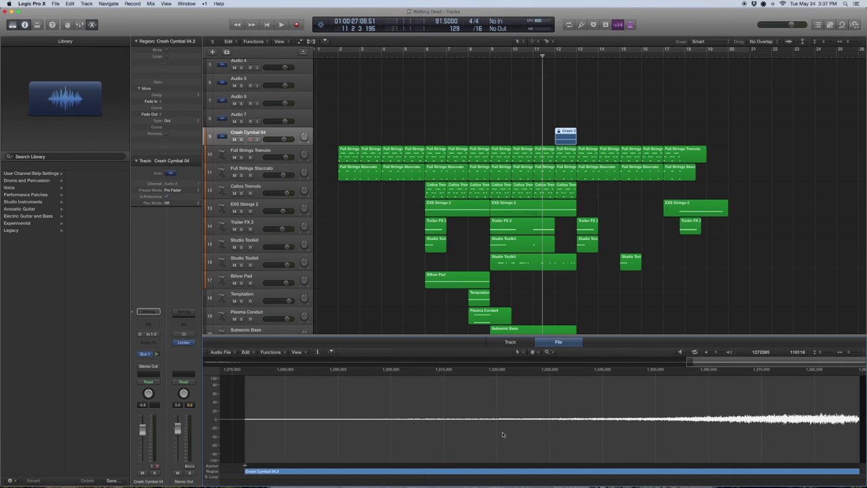
click(278, 353)
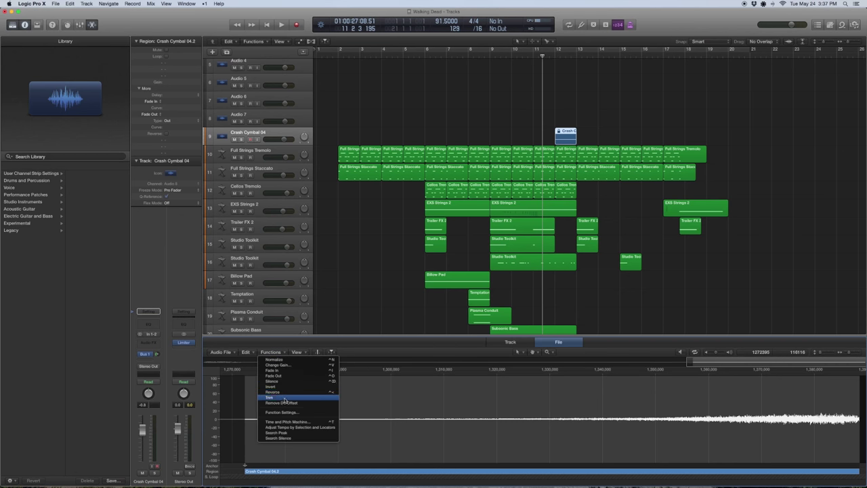
click(378, 314)
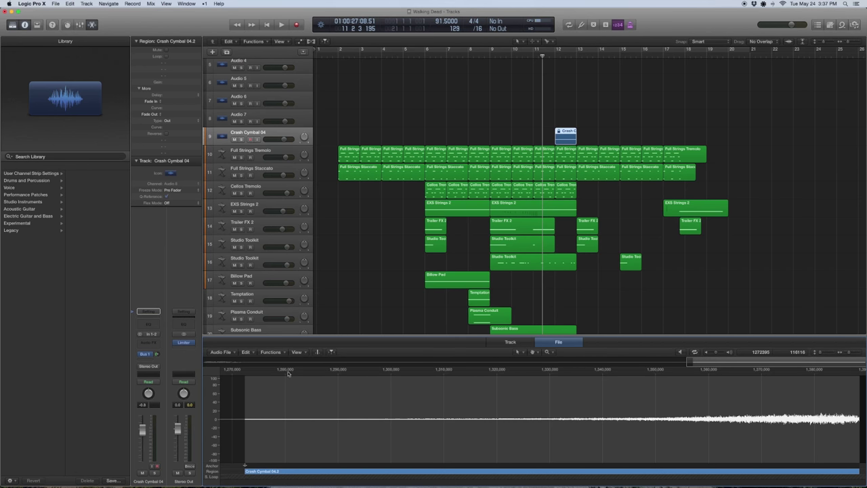
click(272, 351)
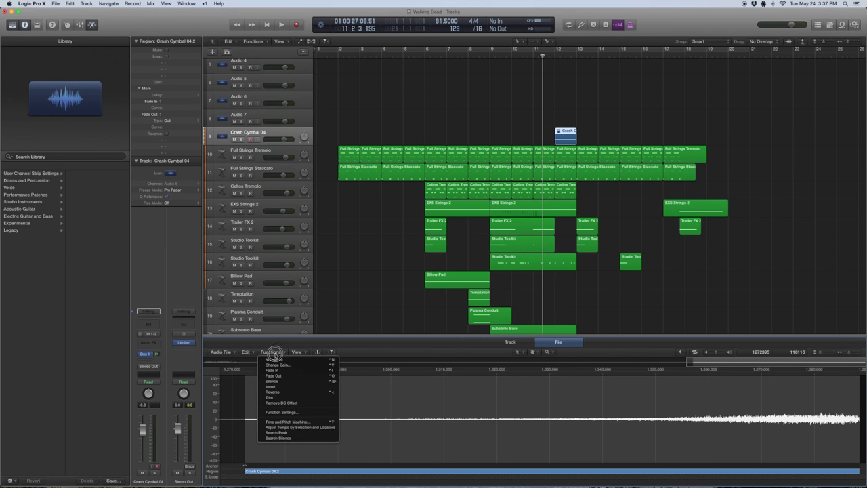
click(288, 393)
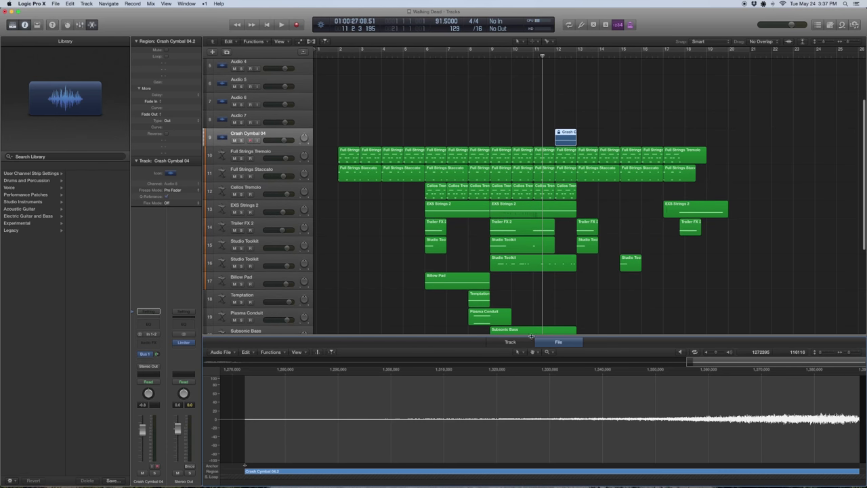
key(e)
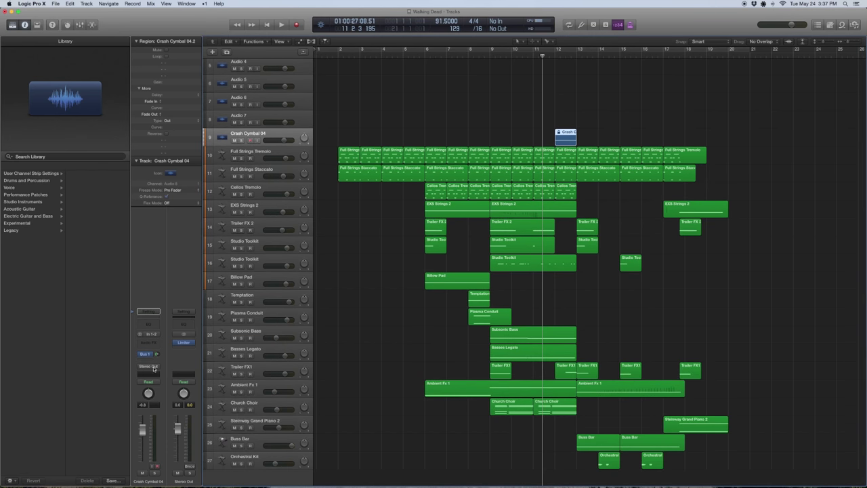
drag(633, 210, 532, 104)
key(space)
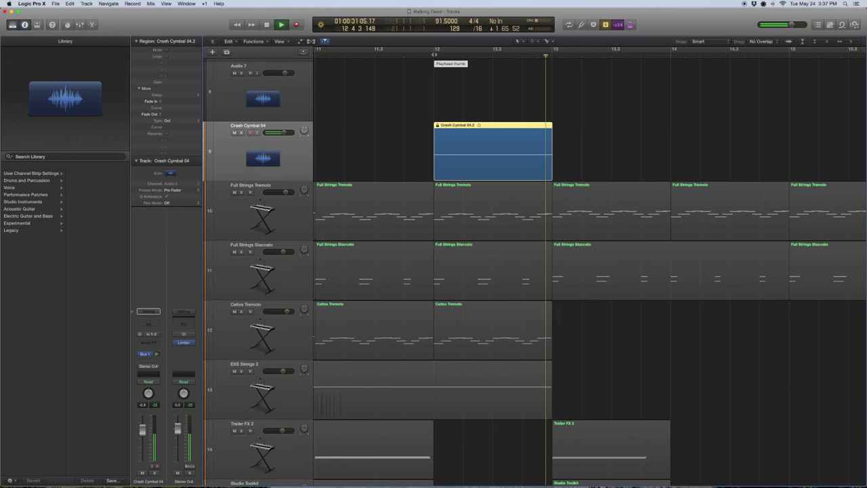
key(space)
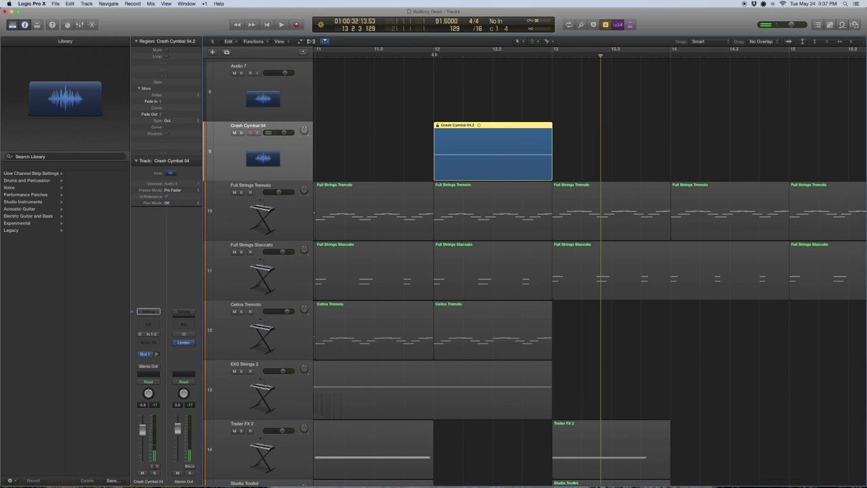
key(ctrl+s)
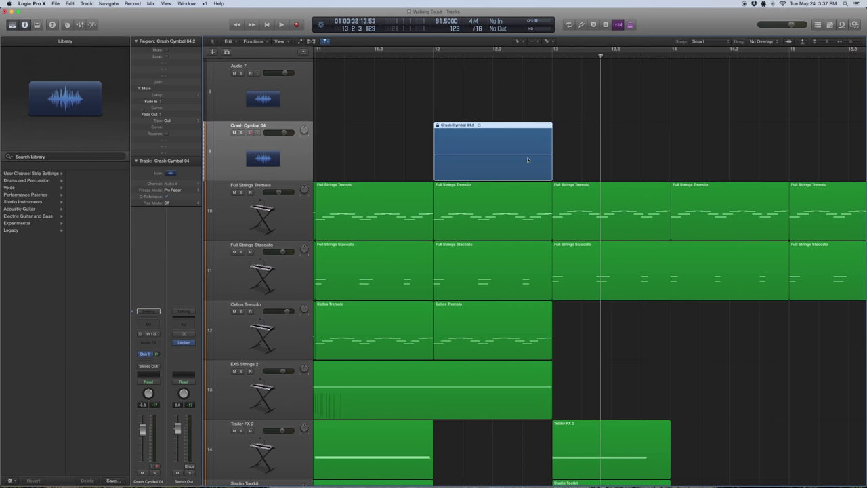
key(z)
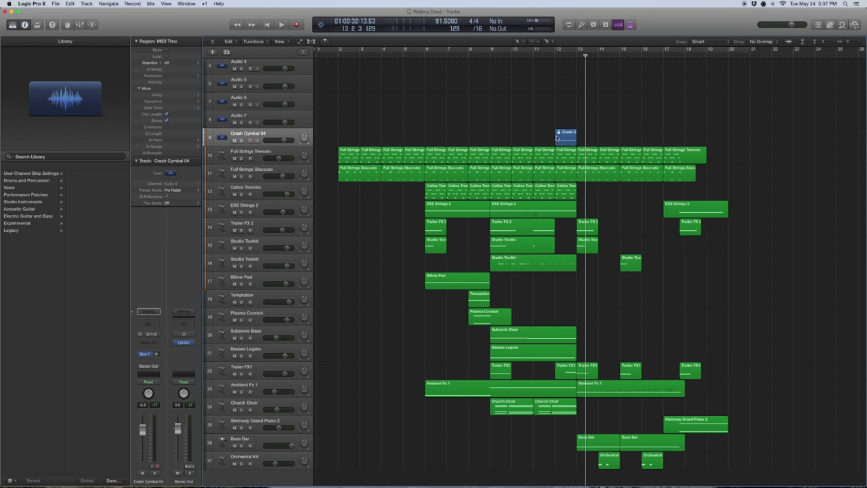
drag(610, 299, 543, 119)
key(ctrl+s)
key(space)
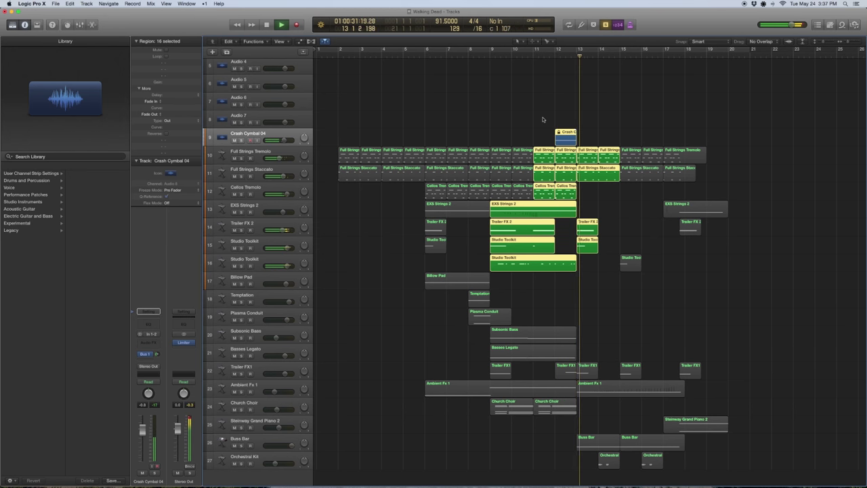
key(space)
key(ctrl+s)
click(539, 118)
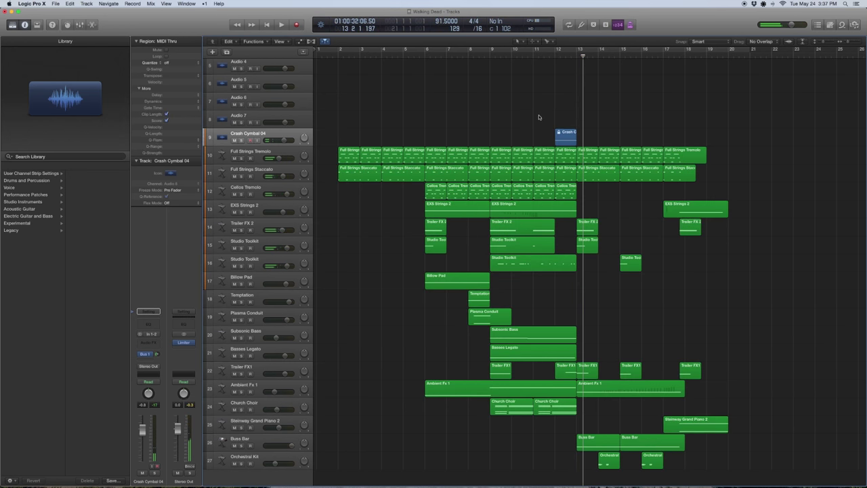
click(568, 135)
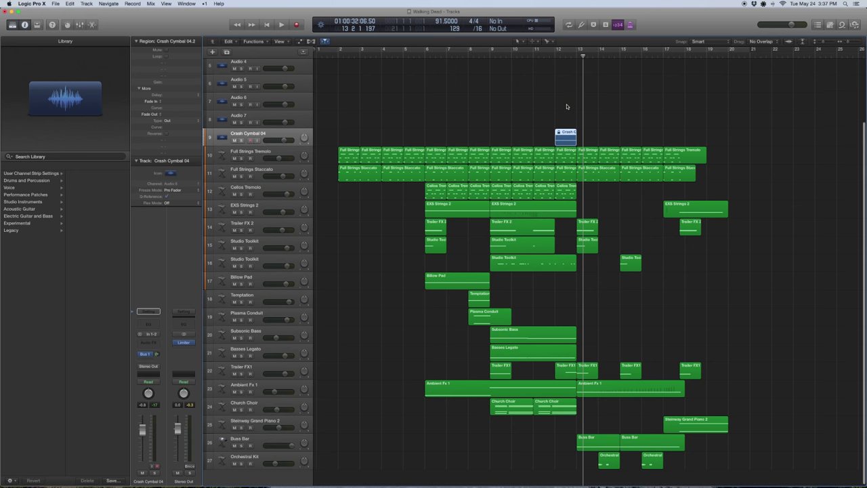
scroll(568, 106, down, 1)
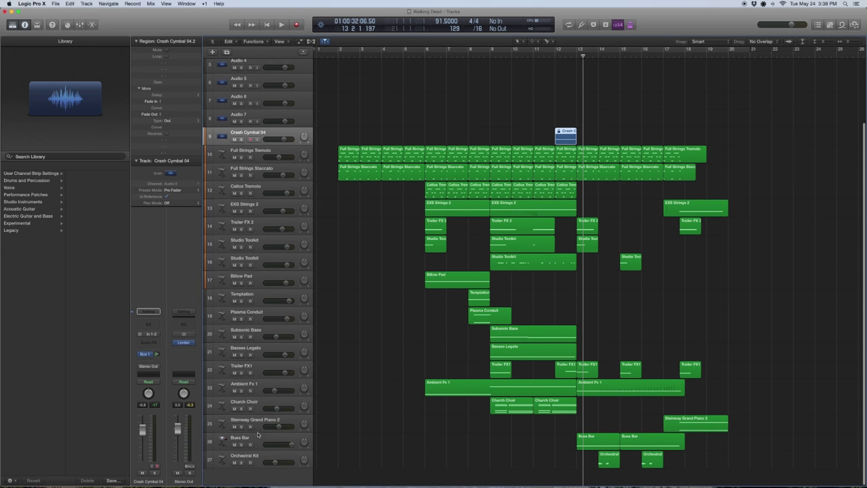
click(257, 437)
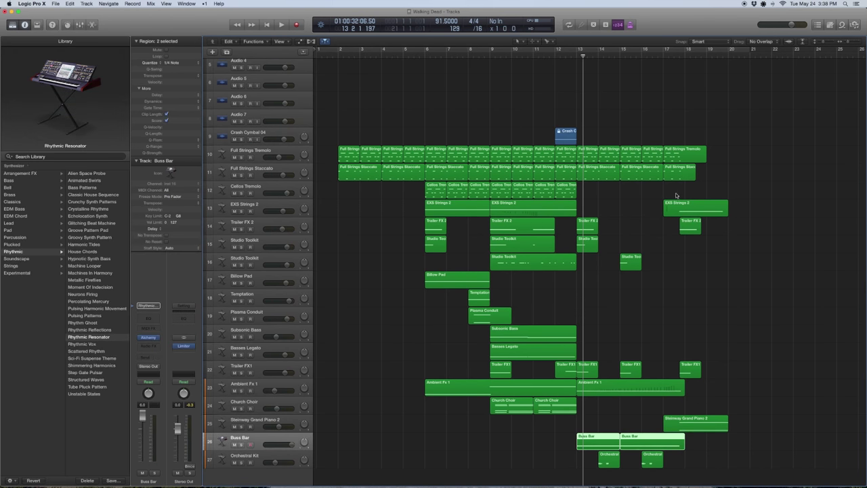
drag(678, 195, 589, 149)
key(ctrl+s)
key(space)
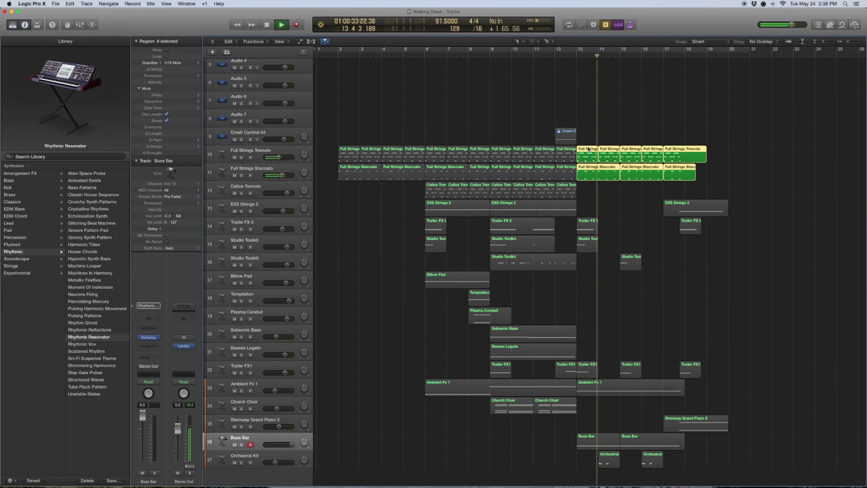
key(space)
key(ctrl+s)
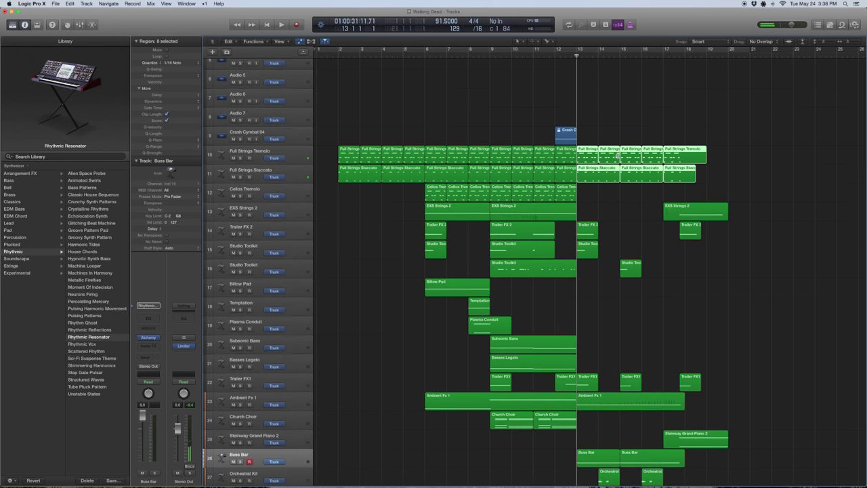
key(a)
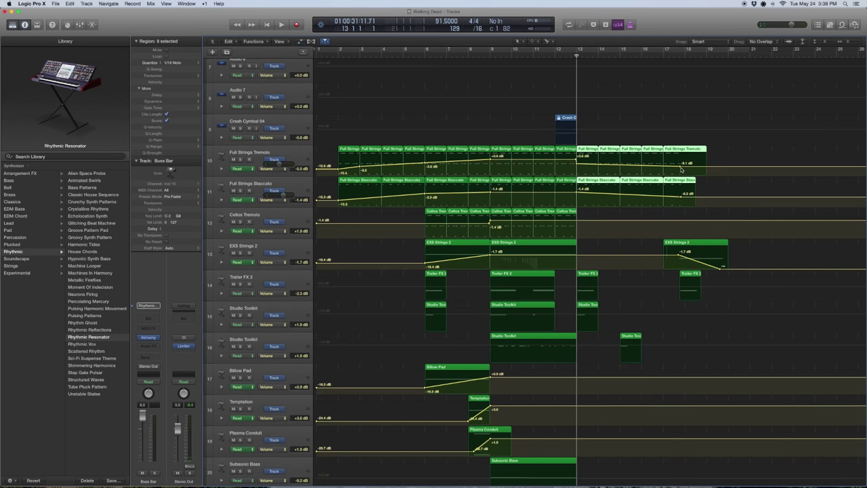
key(a)
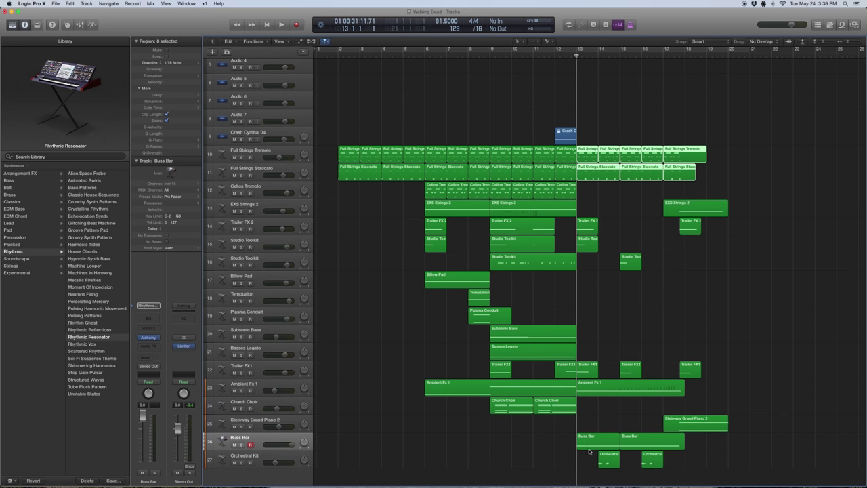
click(589, 448)
shift+click(651, 441)
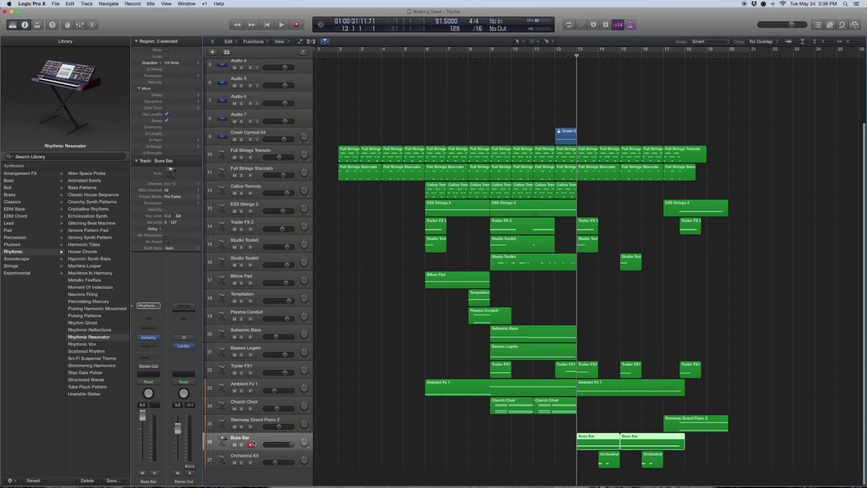
click(149, 338)
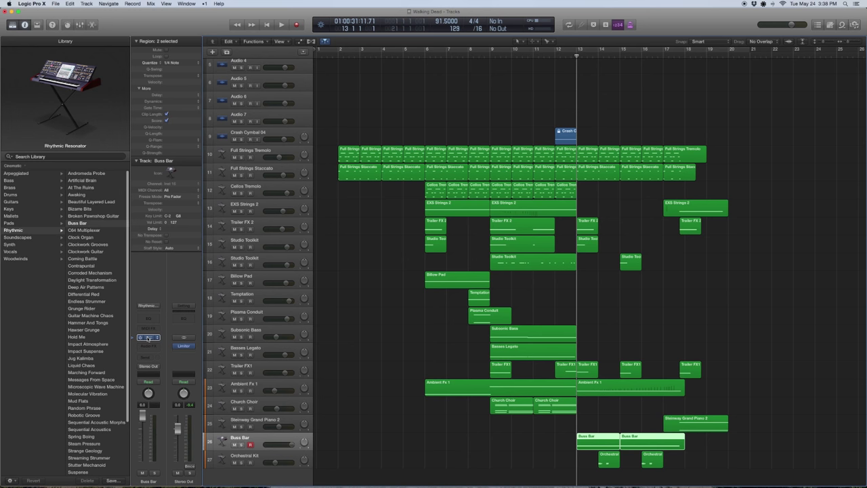
click(148, 338)
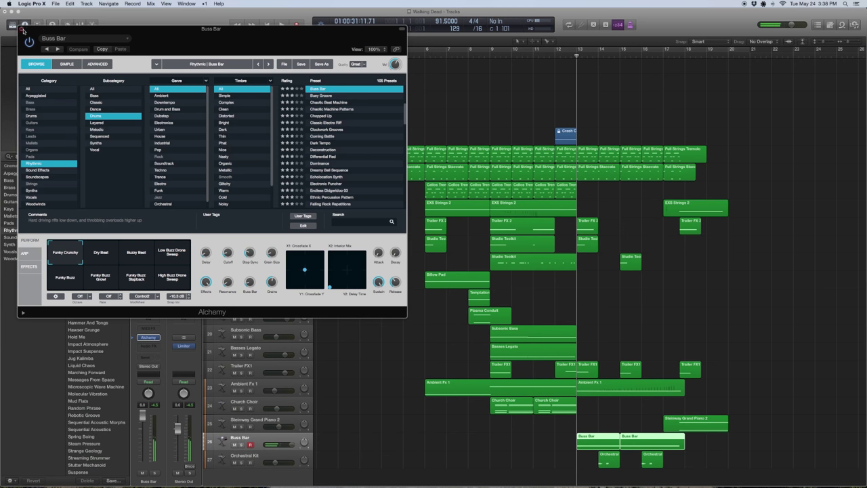
click(21, 28)
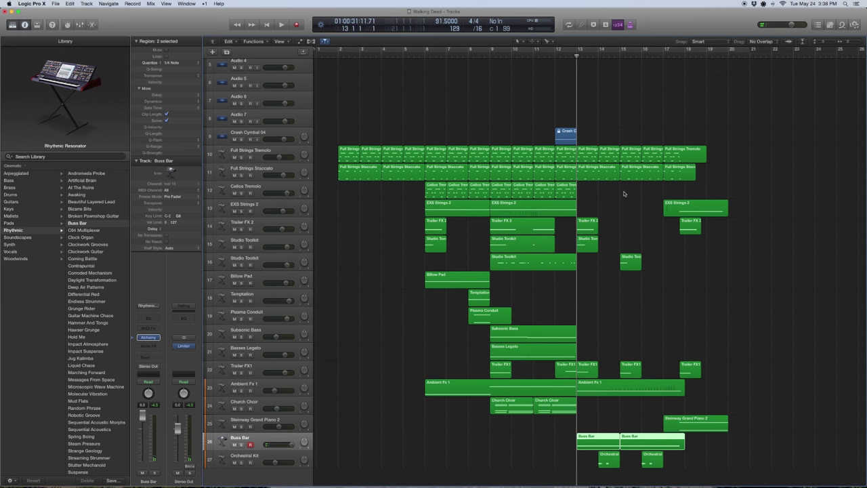
scroll(624, 194, down, 2)
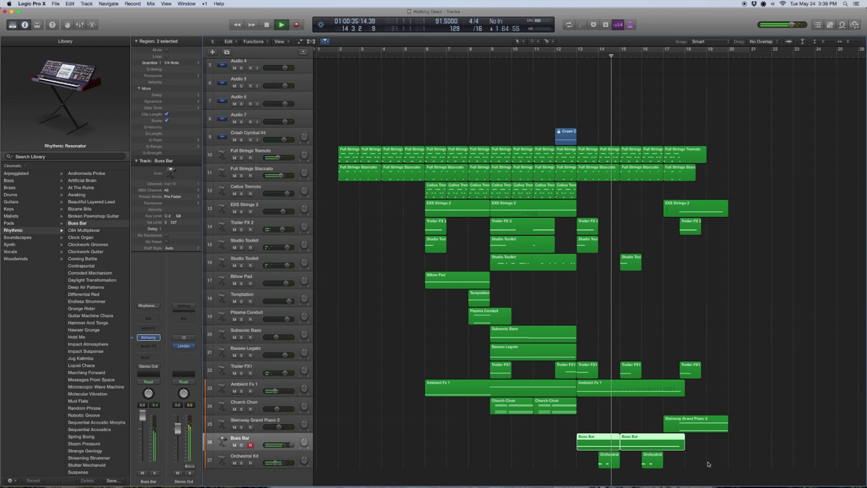
key(space)
Step: Solo the Orchestral Kit regions and play them back from bar 13
click(449, 459)
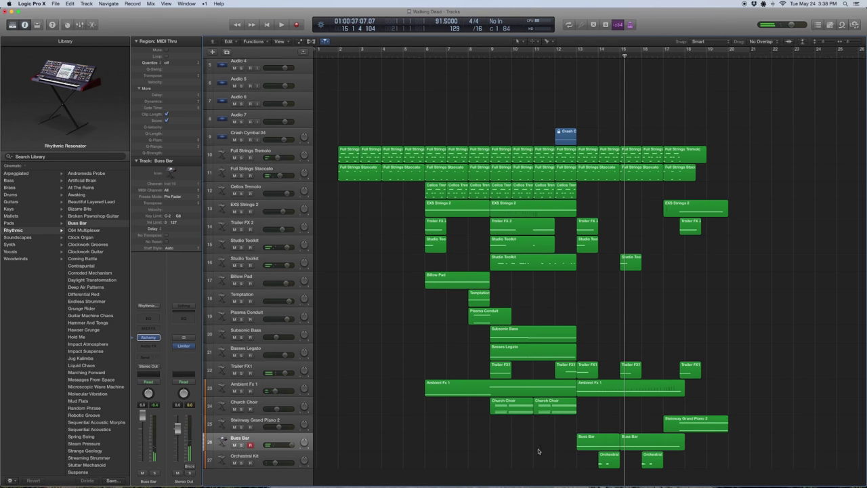
click(251, 457)
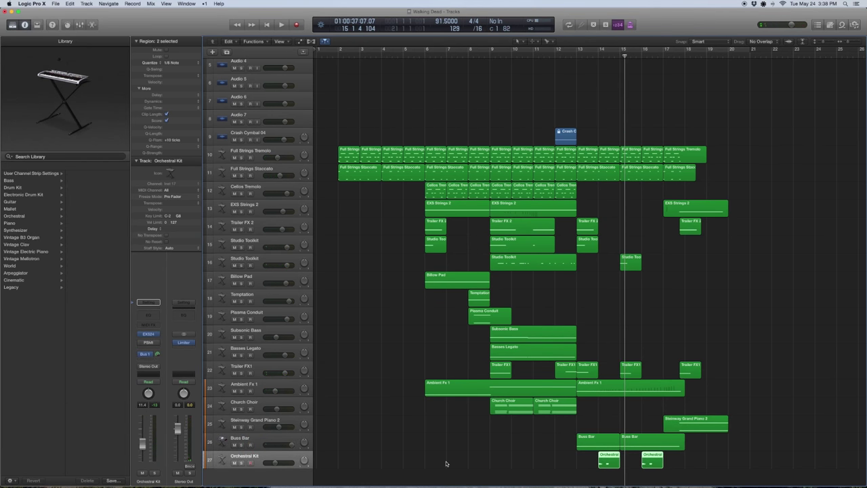
key(comma)
key(comma)
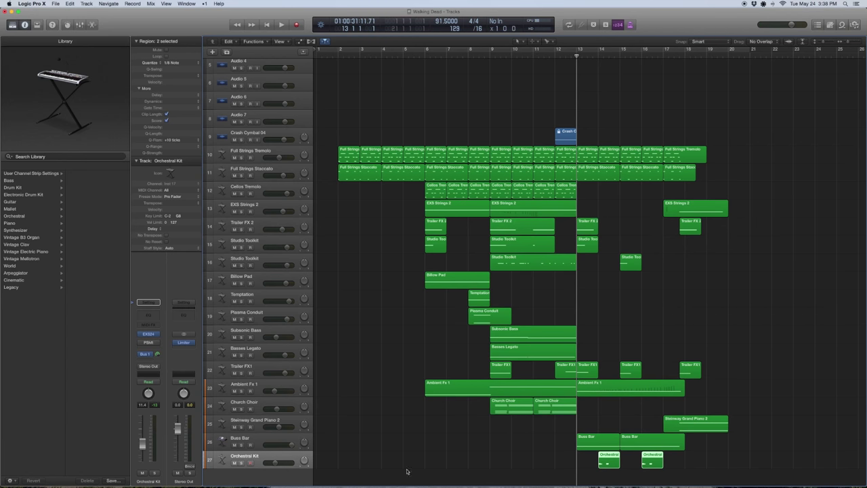
key(ctrl+s)
key(space)
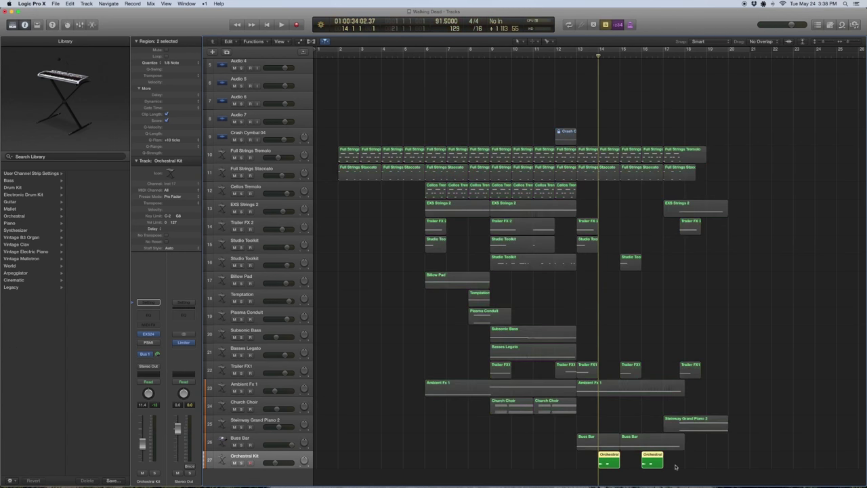
key(space)
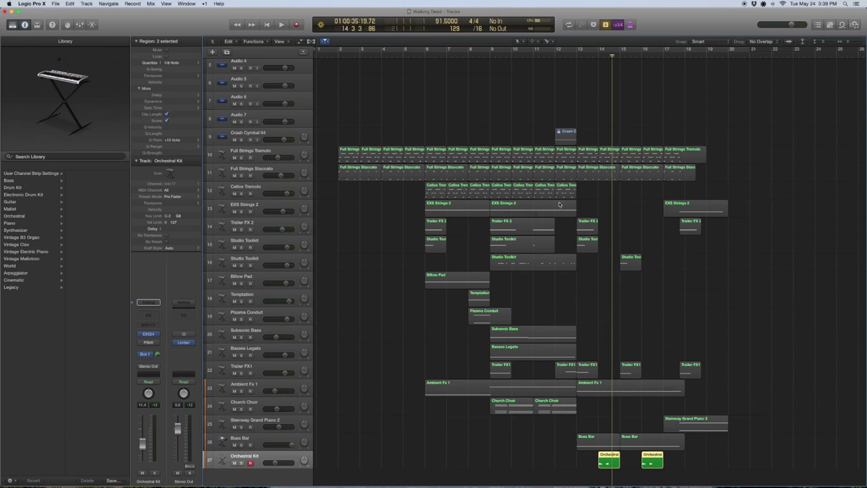
Step: View the Orchestral Kit drum notes in the Piano Roll, close it, and select every region
double_click(650, 458)
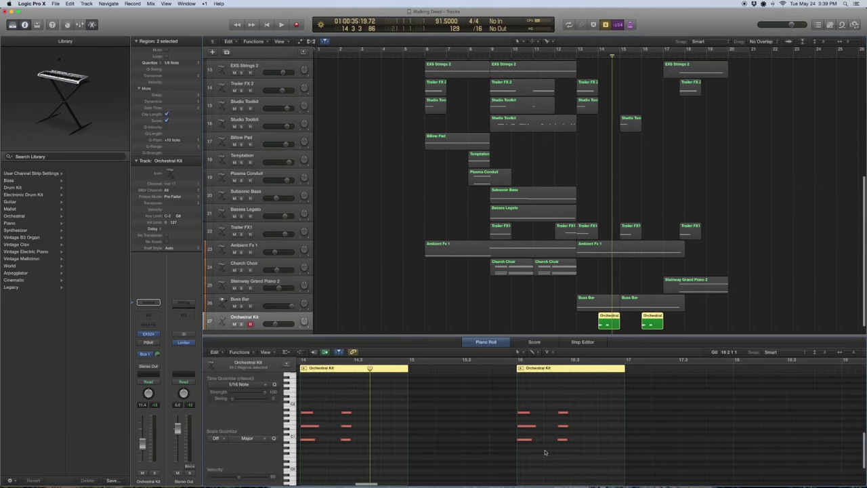
key(e)
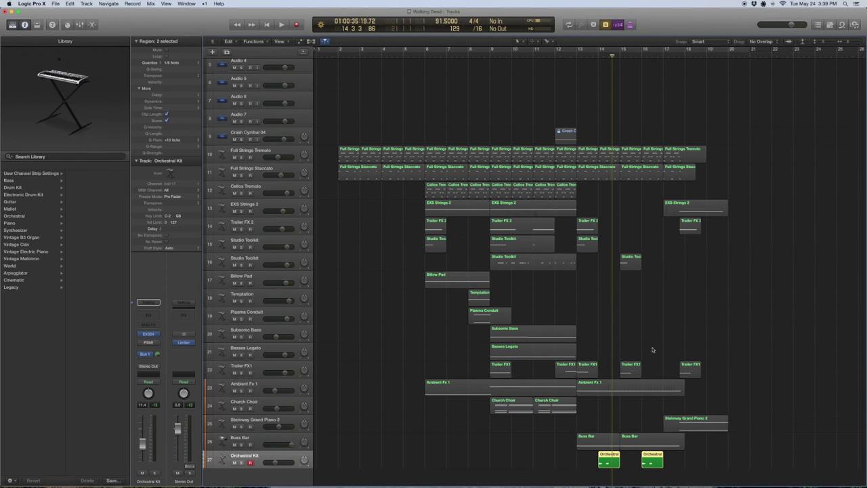
key(super+a)
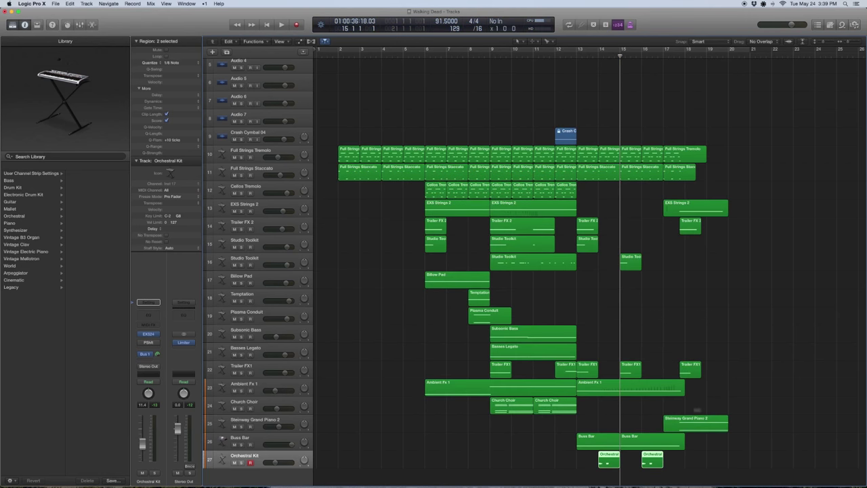
Step: Select the Ambient Fx 1 region, return the playhead to bar 13, and view it in the Step Editor
click(601, 388)
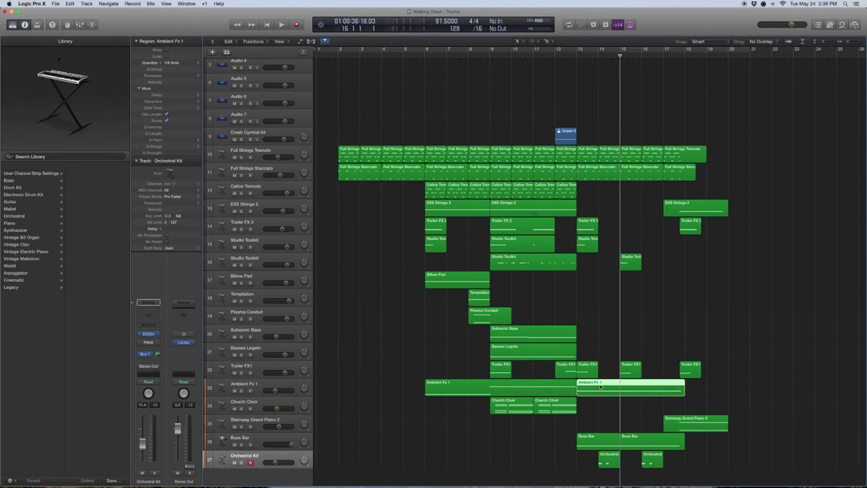
key(comma)
key(comma)
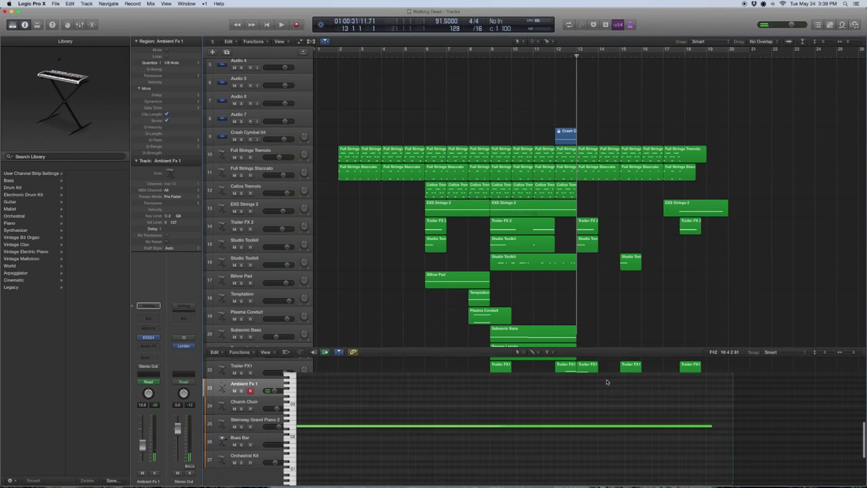
click(576, 342)
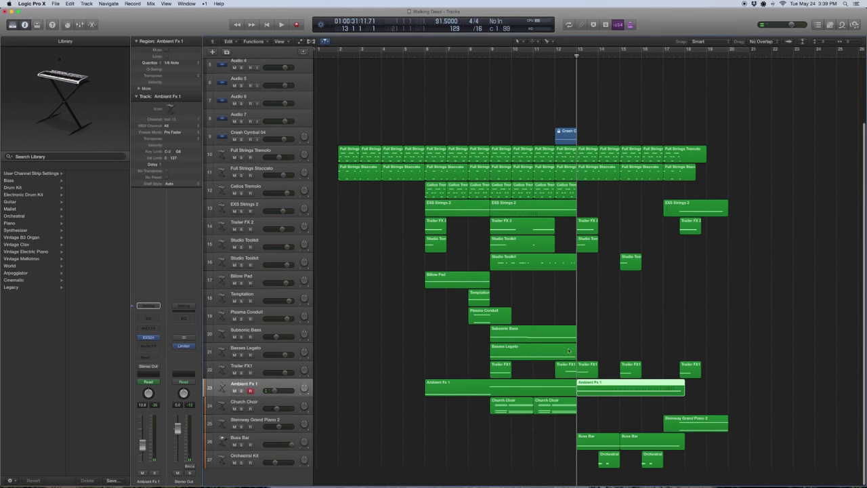
Step: Solo and play the nine closing-section regions, then stop, unsolo and deselect them
scroll(579, 349, right, 3)
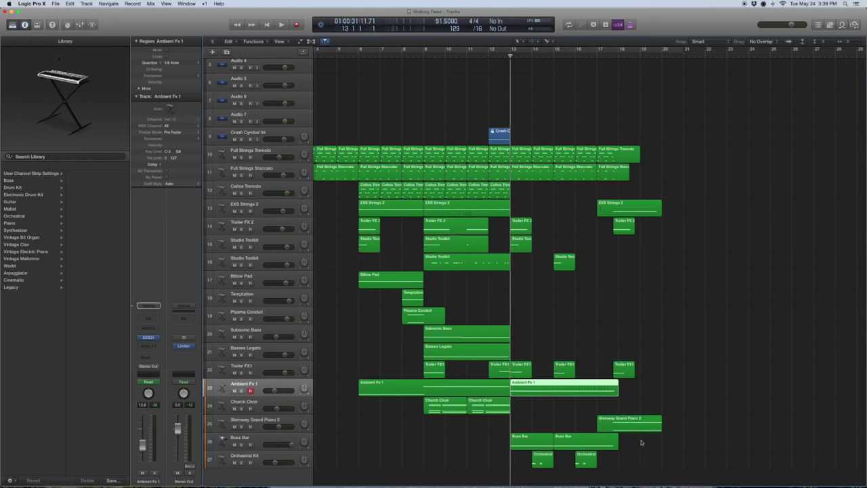
drag(658, 468, 513, 359)
key(ctrl+s)
key(space)
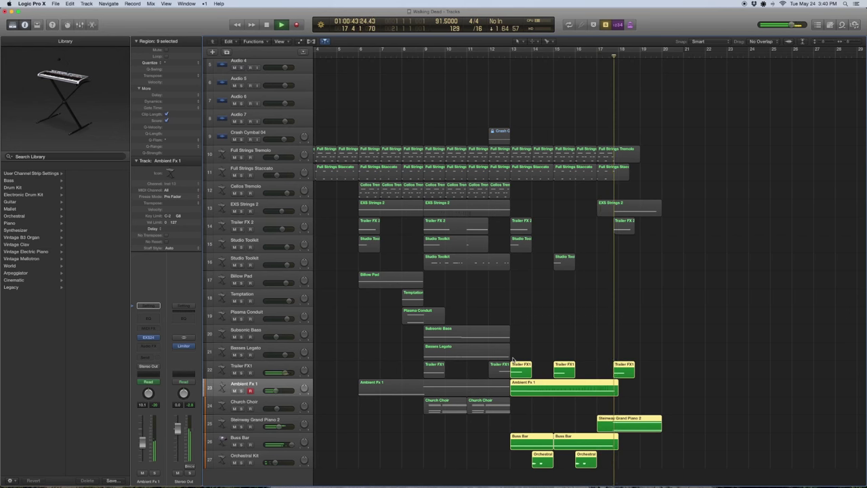
key(space)
key(ctrl+s)
click(539, 353)
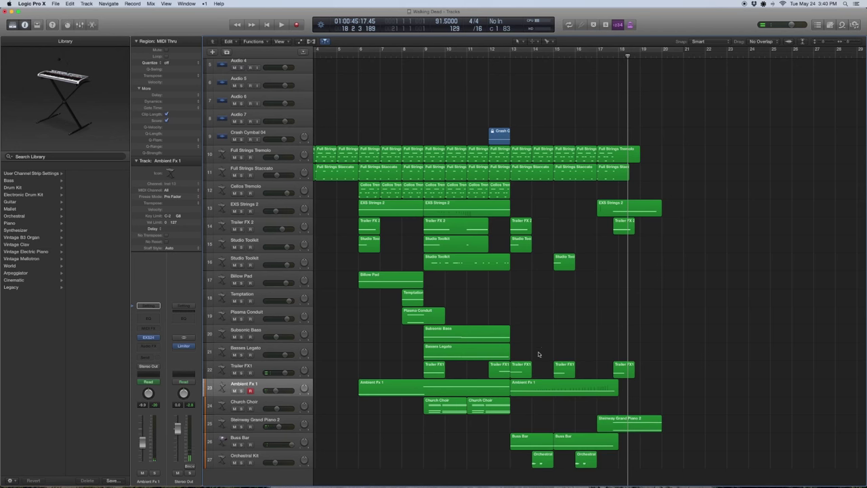
Step: Load the Steinway Grand Piano 2 patch from the Library onto the piano track
click(249, 425)
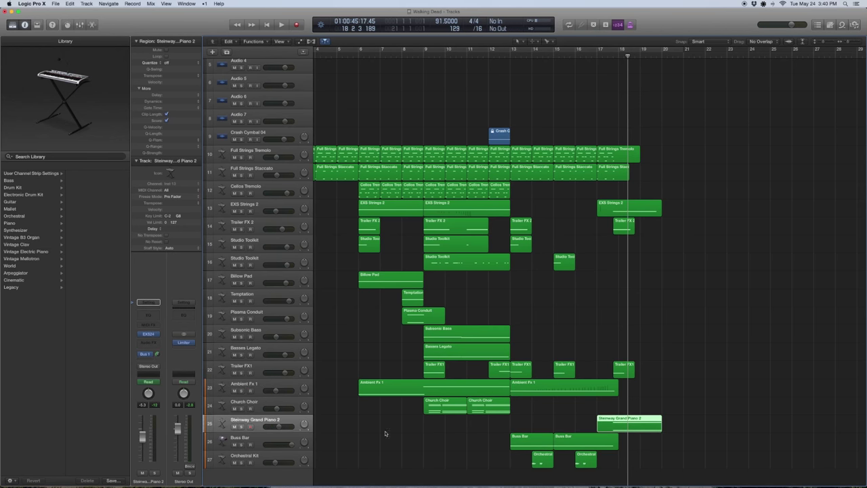
click(140, 335)
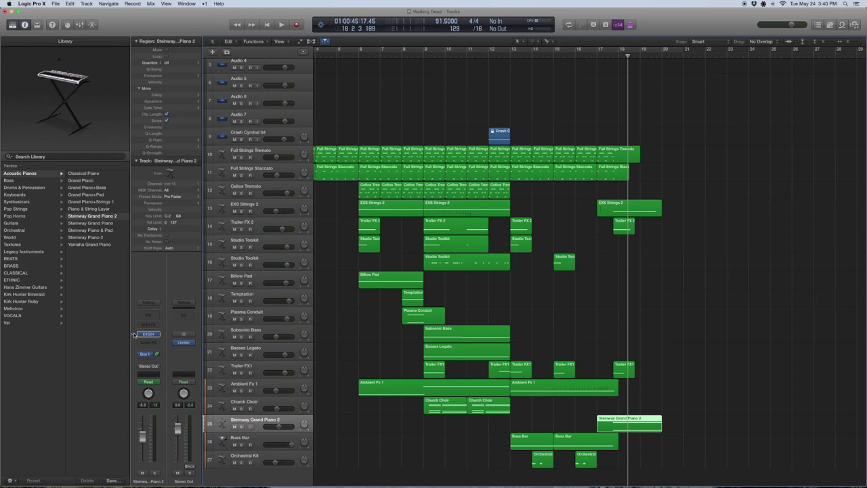
click(88, 217)
Step: Open the Steinway Grand Piano 2 region's notes in the Piano Roll and audition it soloed
key(space)
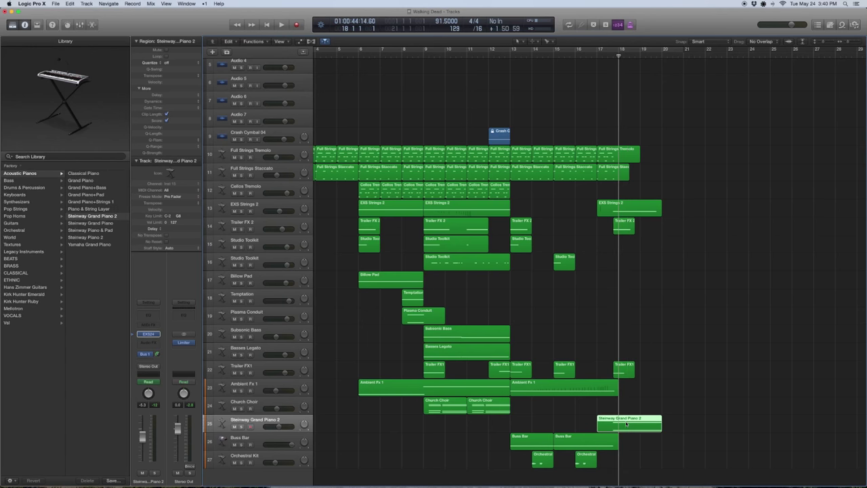
double_click(620, 425)
key(ctrl+s)
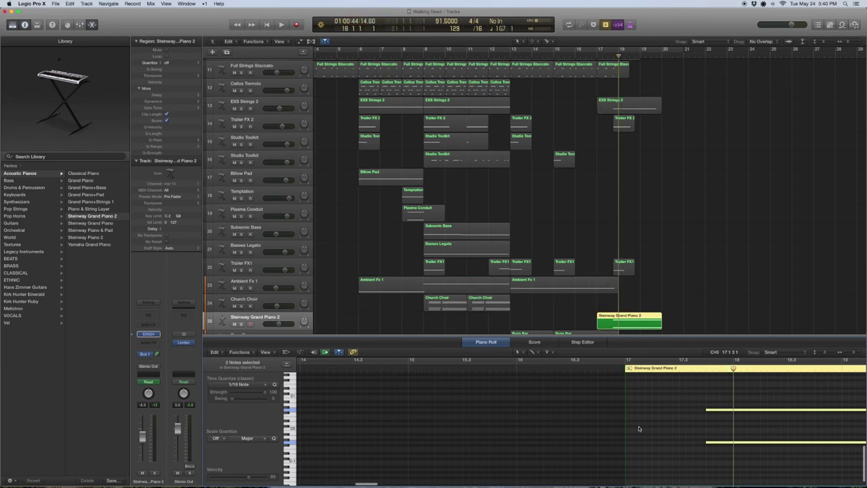
key(space)
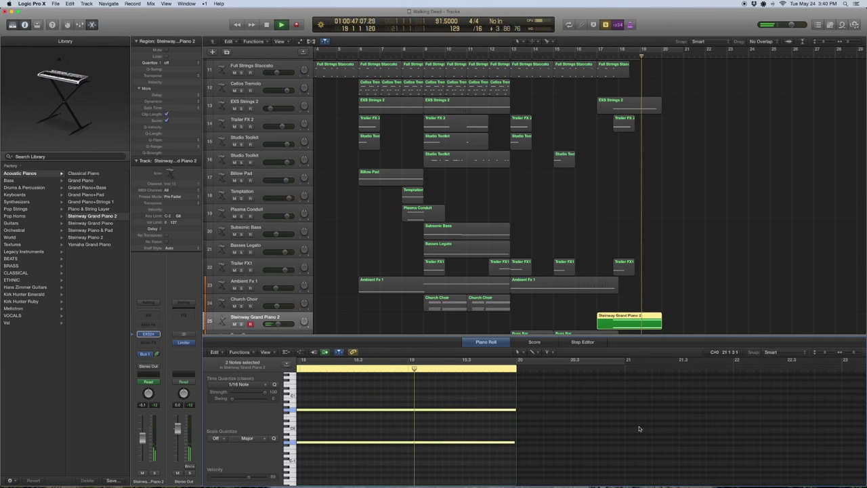
key(space)
key(ctrl+s)
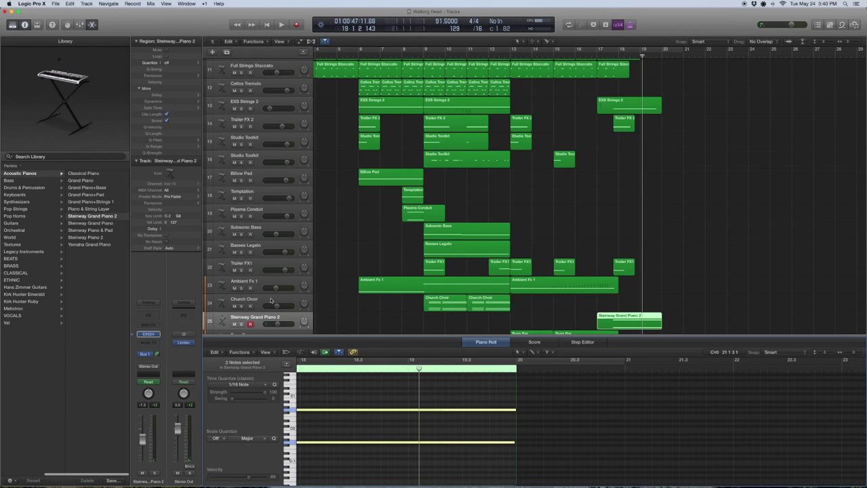
Step: Show the tracks' volume automation lanes, scroll through them, then hide them again
key(a)
scroll(637, 309, down, 2)
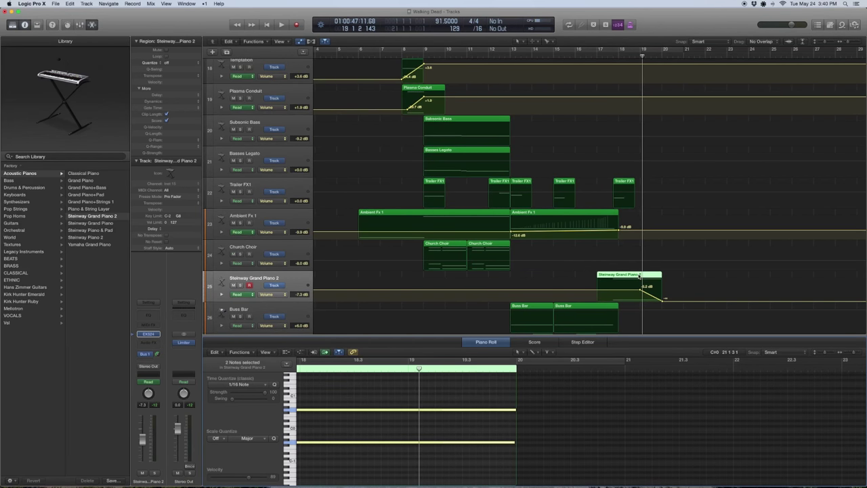
key(a)
scroll(666, 188, up, 5)
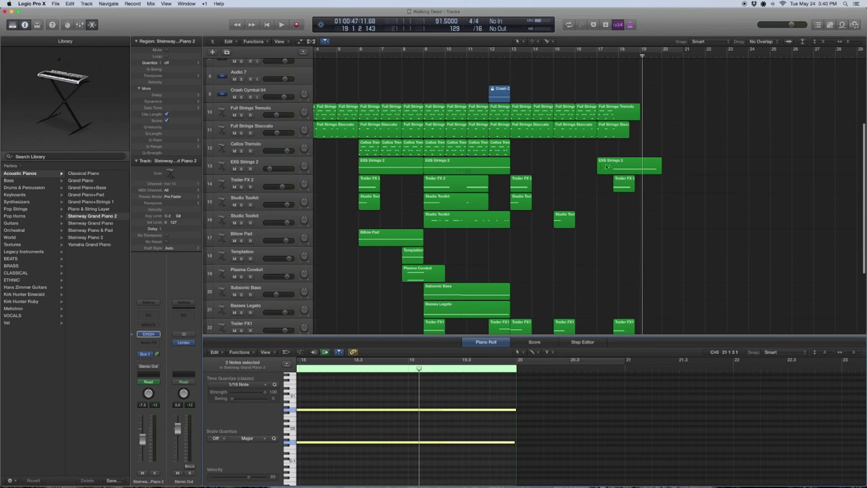
Step: Audition the final EXS Strings 2 region soloed, replay it from bar 17, then close the note editor
click(608, 166)
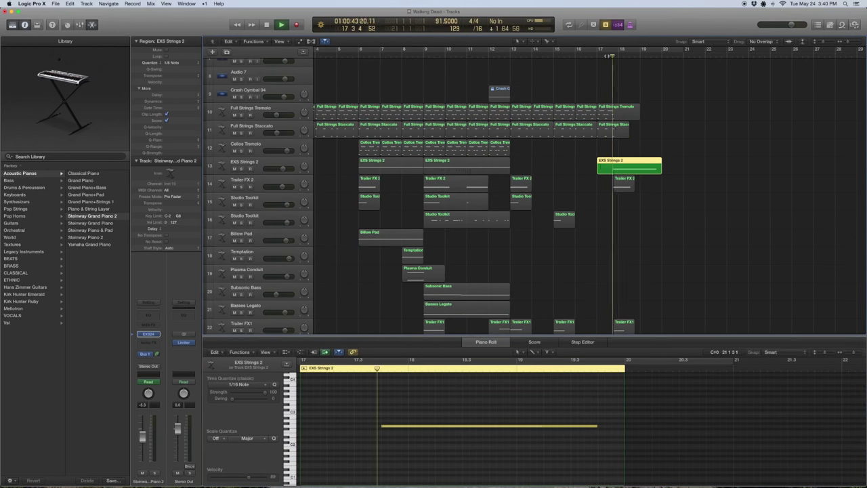
key(a)
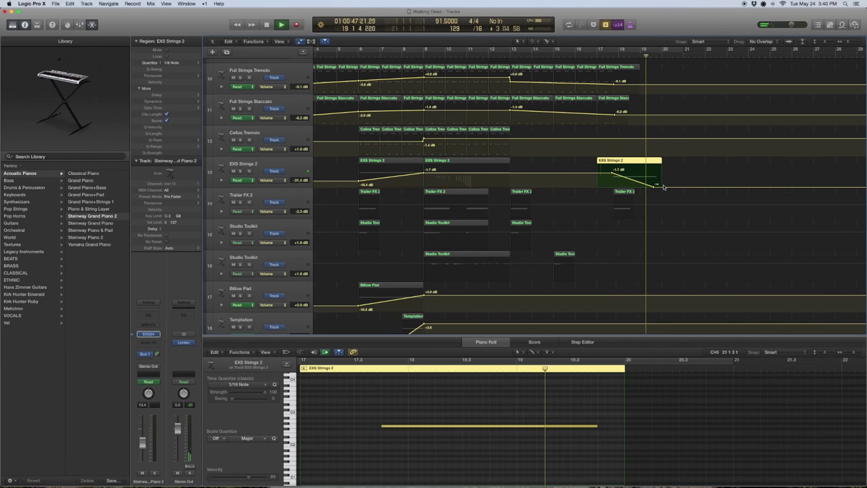
key(a)
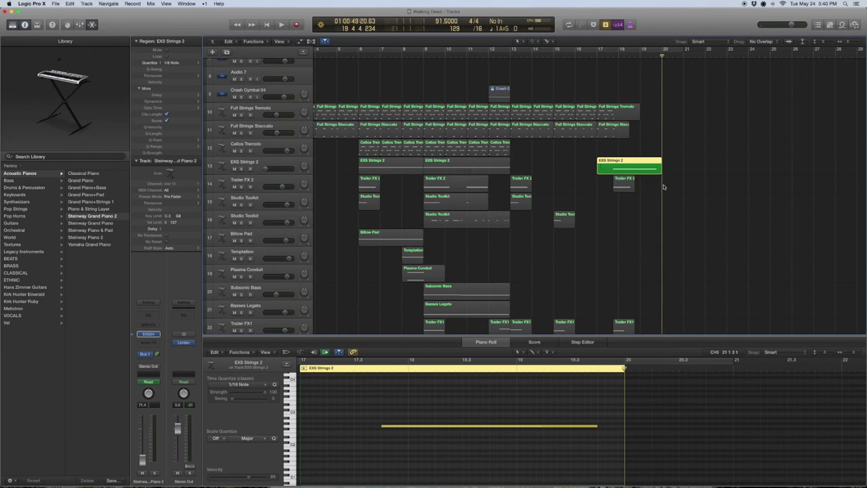
key(a)
key(space)
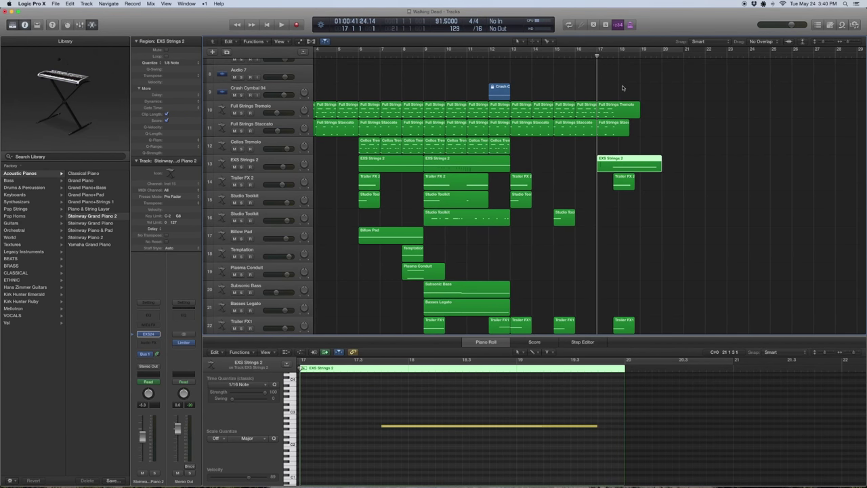
key(space)
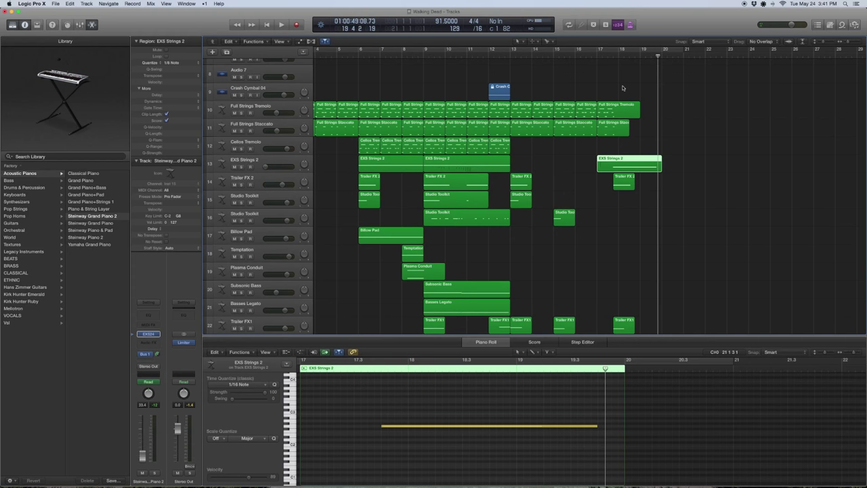
key(e)
scroll(529, 322, left, 3)
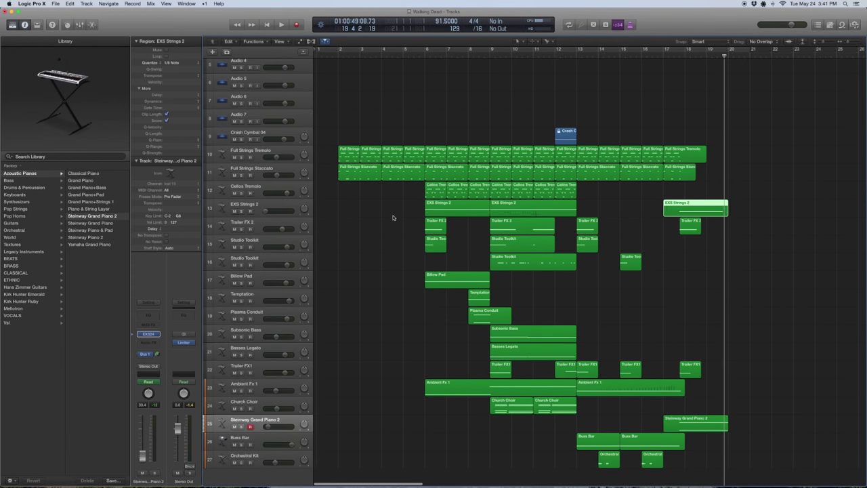
Step: Solo regions from EXS Strings 2 down plus both Church Choir regions, play from bar 6, and add Crash Cymbal
drag(399, 208, 736, 393)
drag(600, 414, 487, 405)
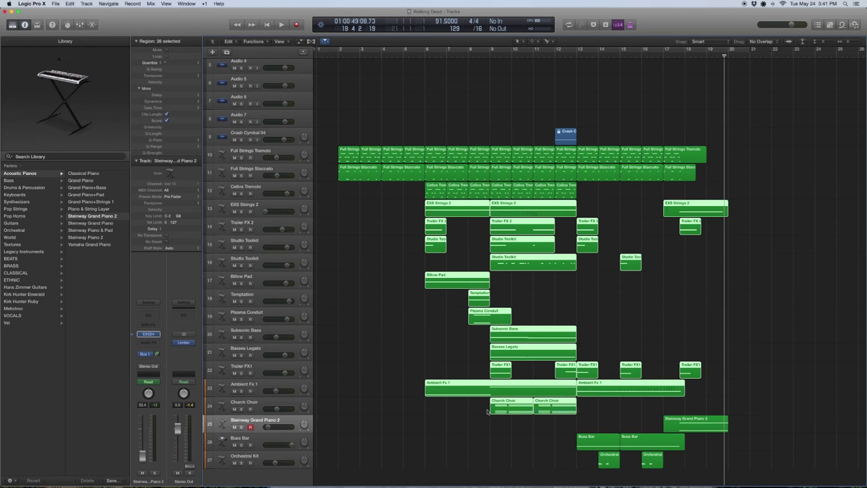
key(ctrl+s)
click(421, 55)
key(space)
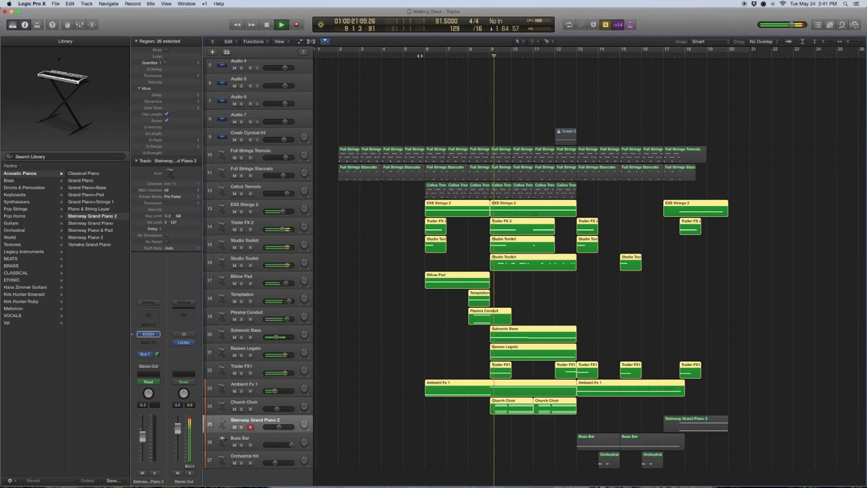
shift+click(566, 136)
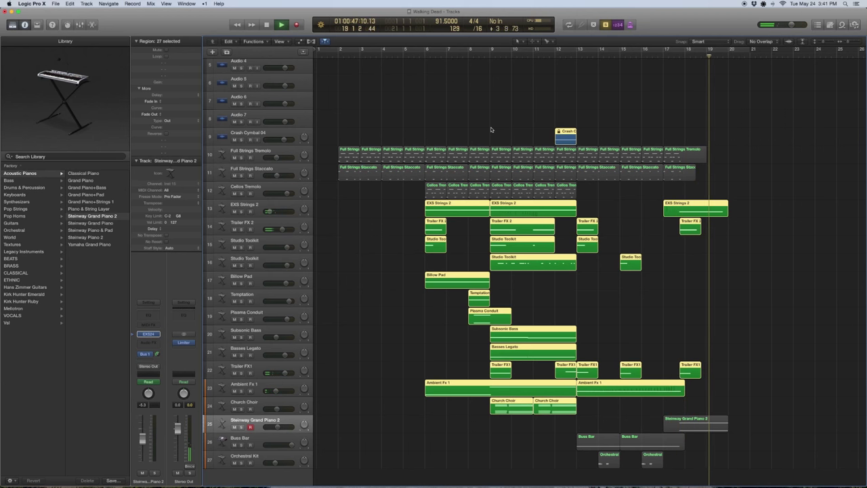
Step: Unsolo all regions and select the Full Strings Tremolo, Full Strings Staccato and Cellos Tremolo regions
key(ctrl+s)
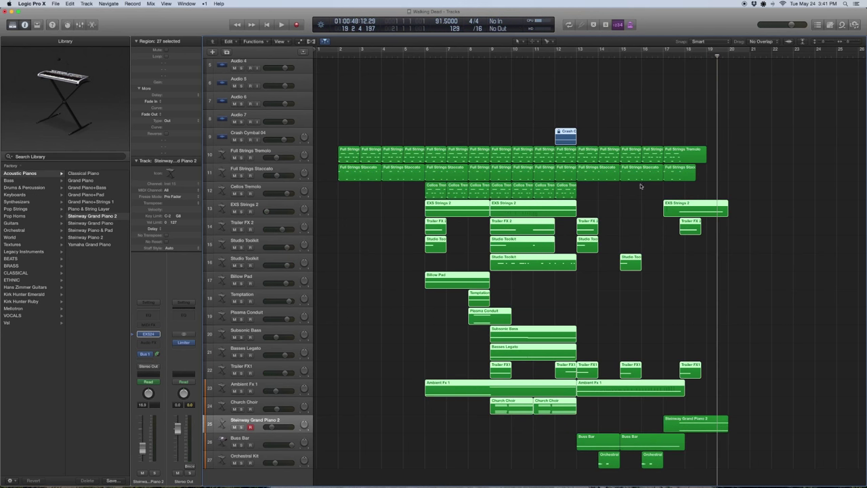
drag(640, 186, 340, 157)
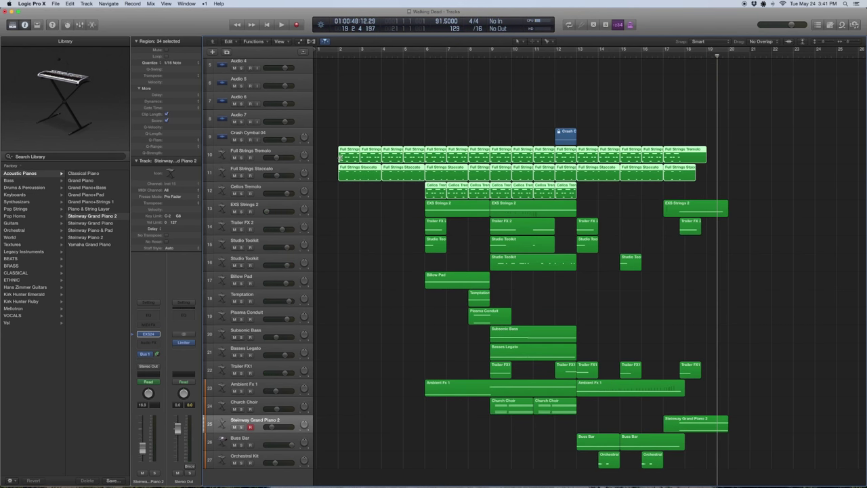